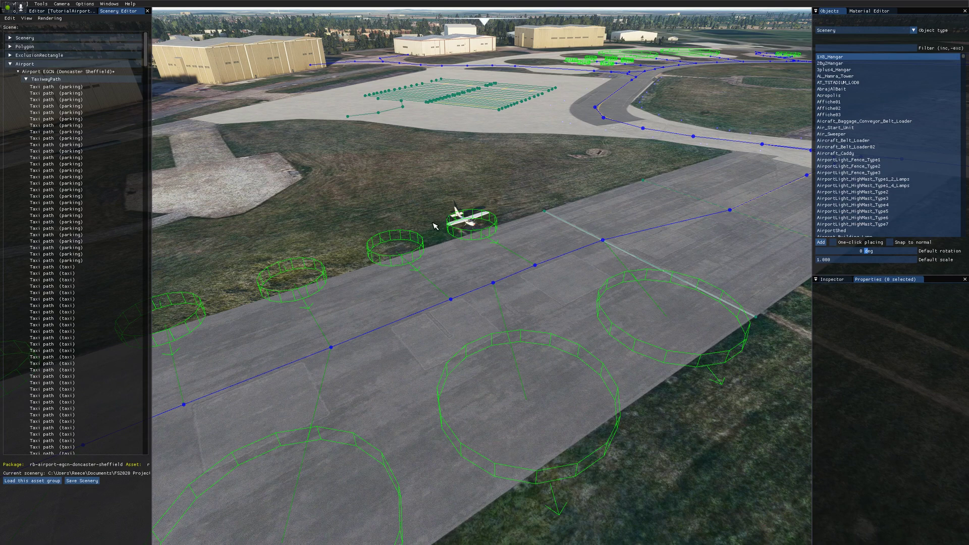
Step: Compare the service scripts of the NW_PARKING 5 small ramp spot and the NW_PARKING 4 medium ramp spot
click(462, 242)
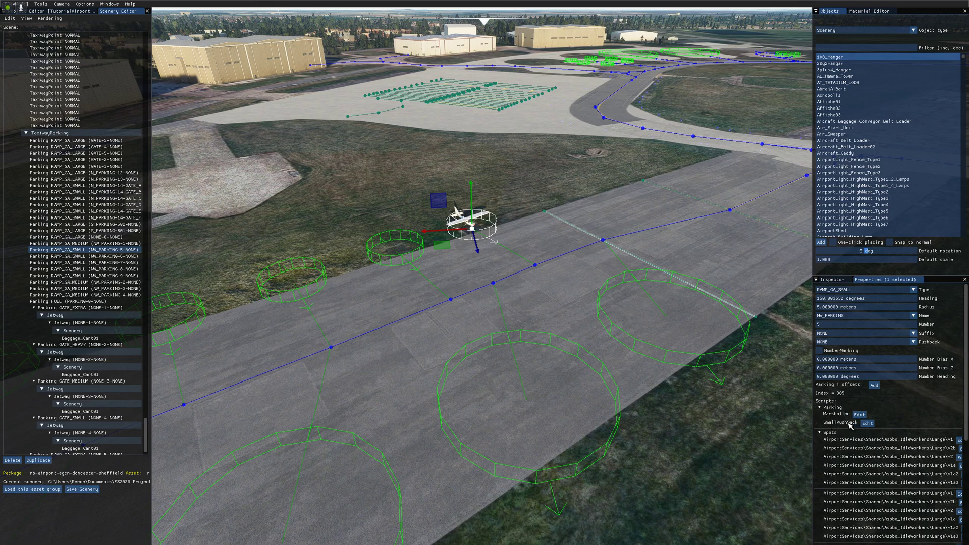
middle_drag(563, 298, 553, 305)
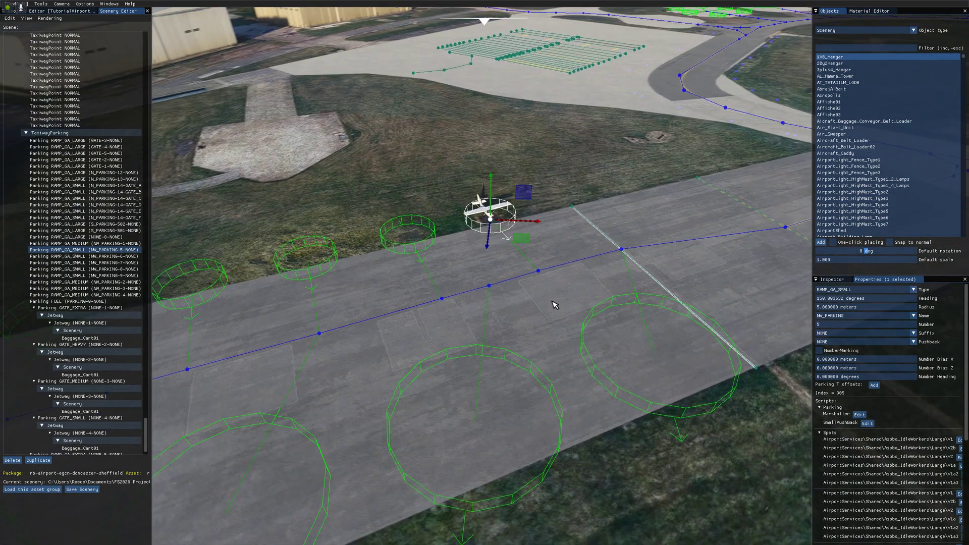
click(645, 366)
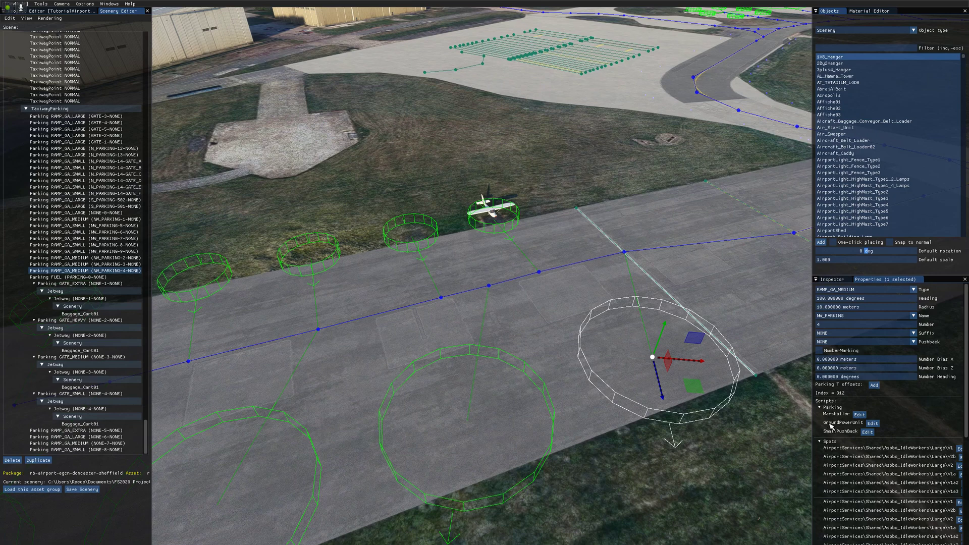
Step: Examine the gate parking spots on the grass beside the taxiway, from GATE_EXTRA through GATE_SMALL
key(s)
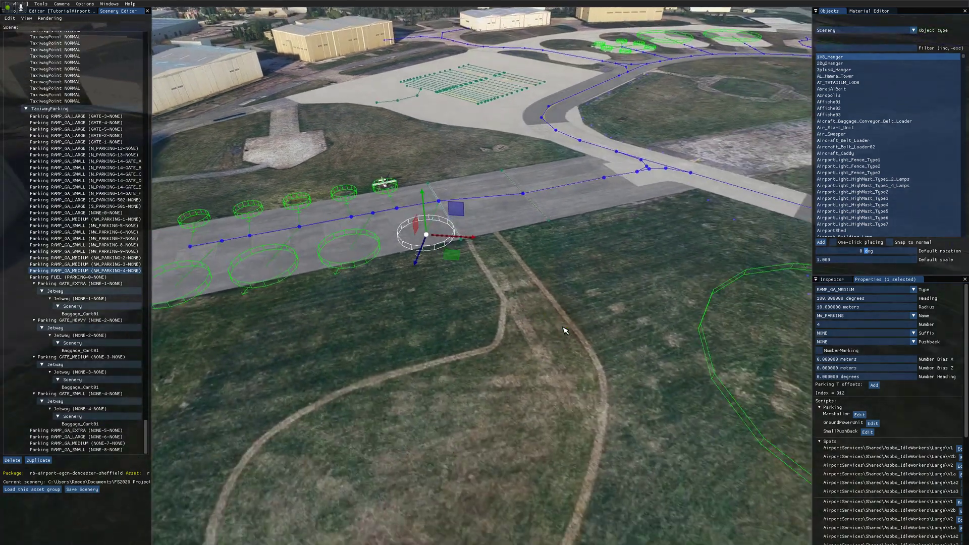
key(s)
key(d)
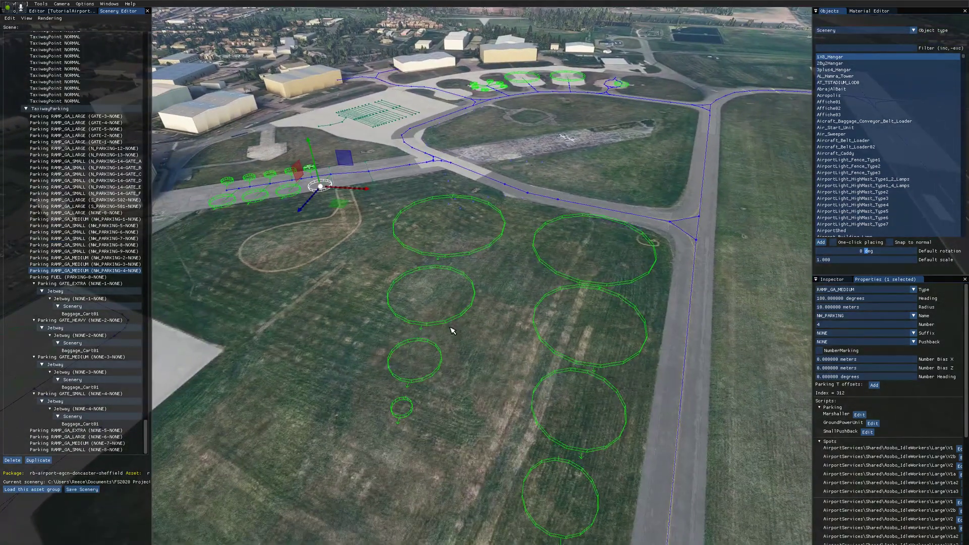
right_drag(565, 330, 547, 315)
key(a)
key(w)
key(w)
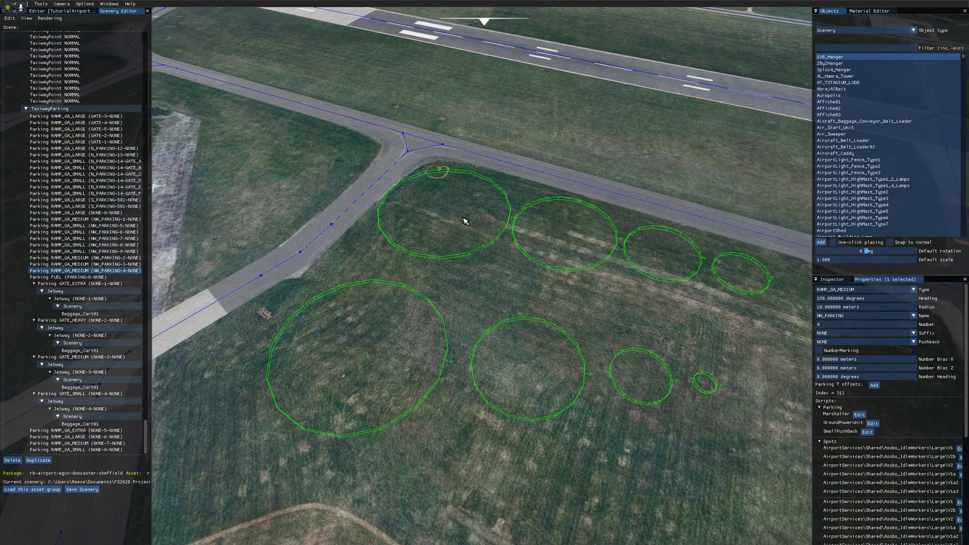
click(467, 236)
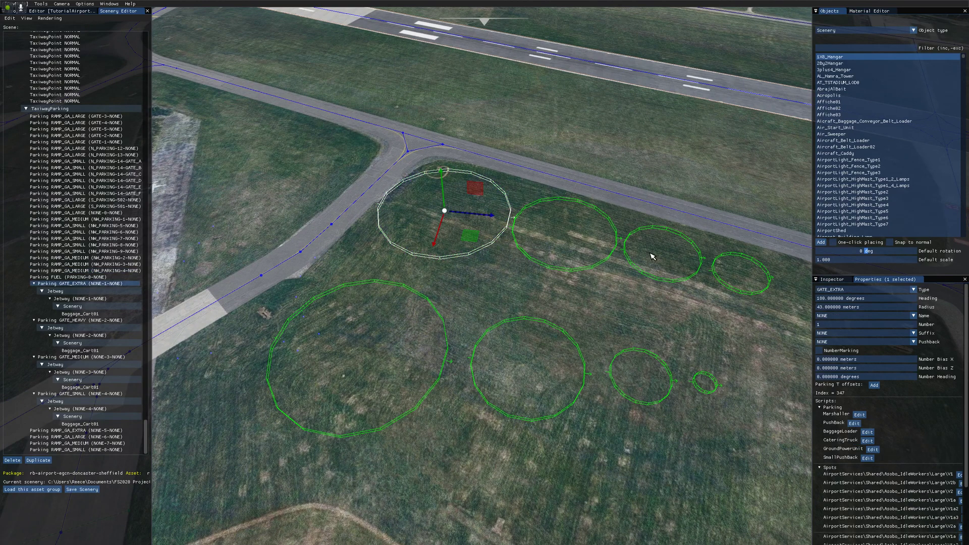
click(606, 258)
click(676, 270)
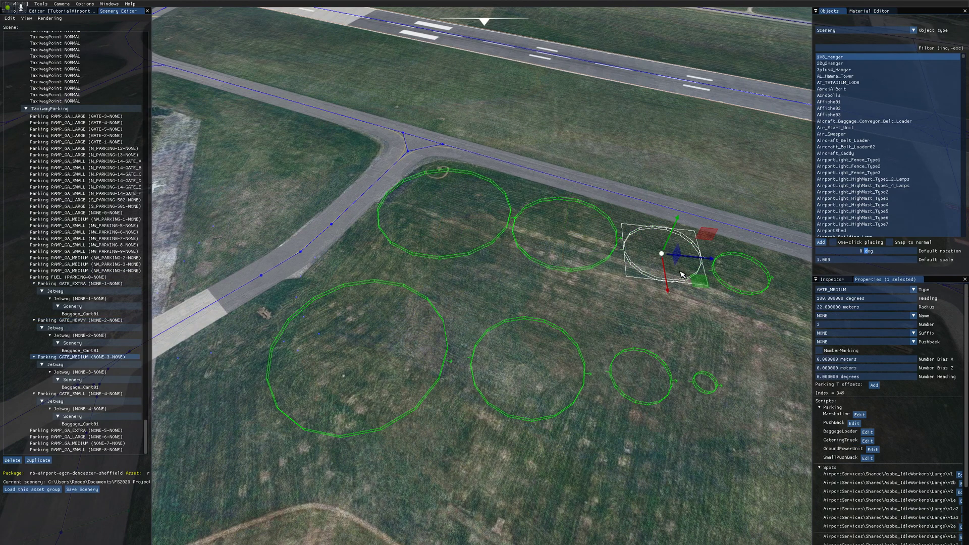
click(752, 282)
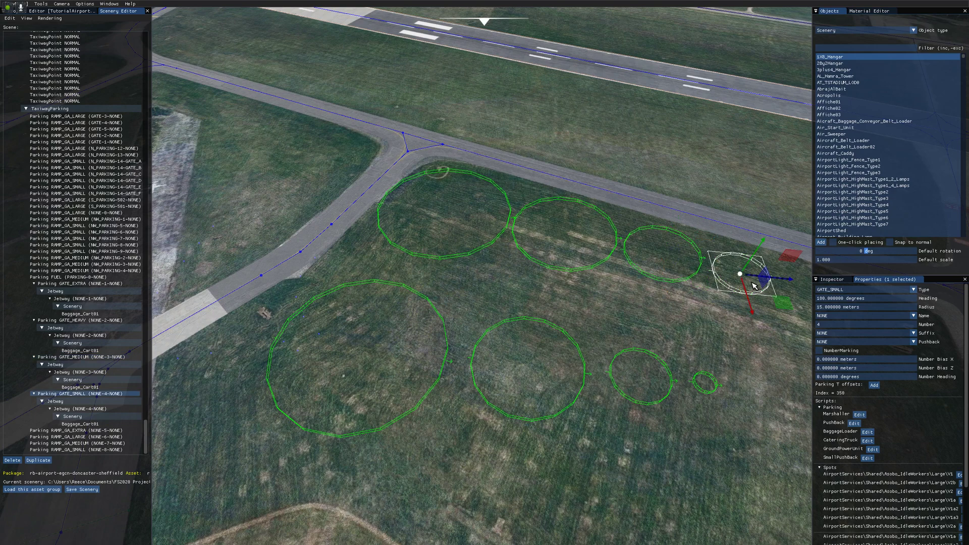
Step: Examine the neighbouring row of GA ramp parking spots, from RAMP_GA_EXTRA through RAMP_GA_SMALL
click(406, 382)
click(498, 380)
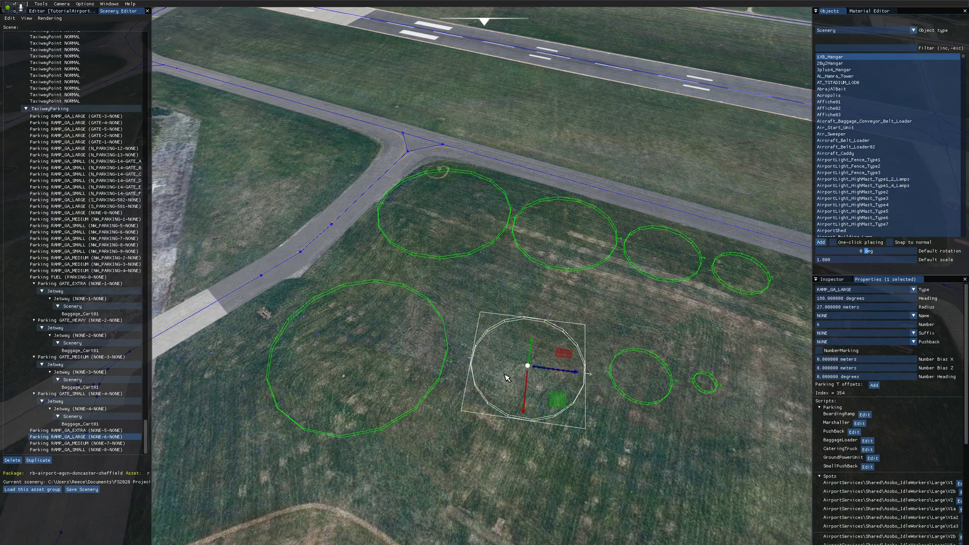
click(658, 377)
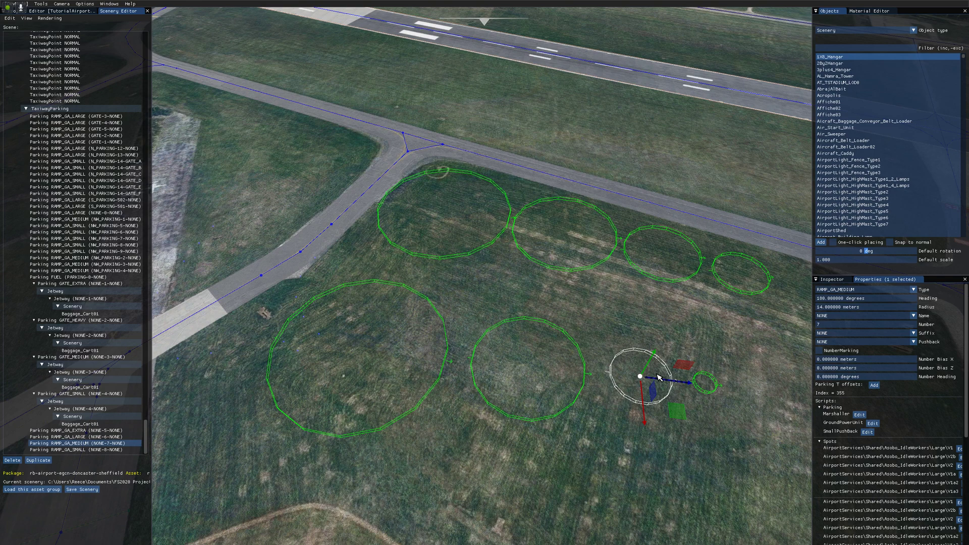
click(718, 390)
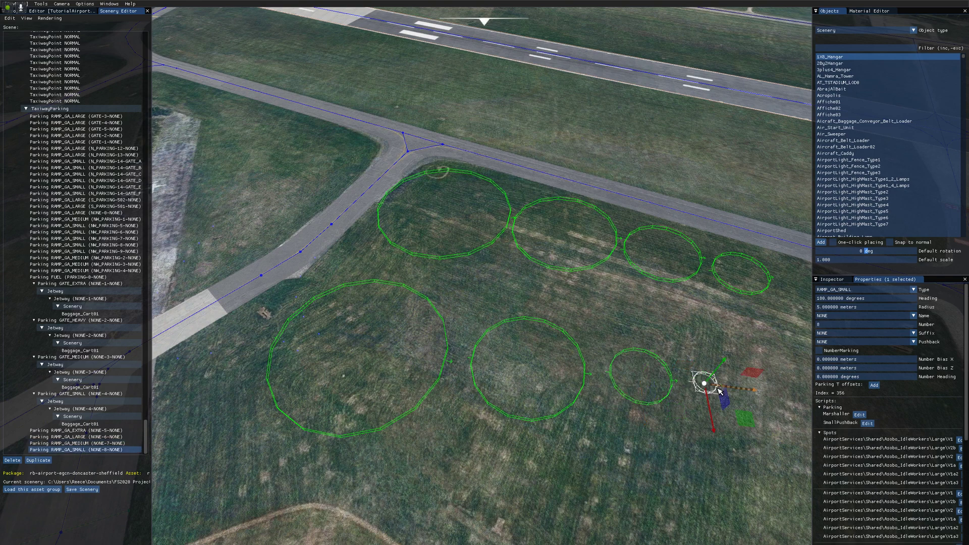
Step: Compare the parking service scripts listed for the extra, heavy, medium and small gate spots
click(473, 241)
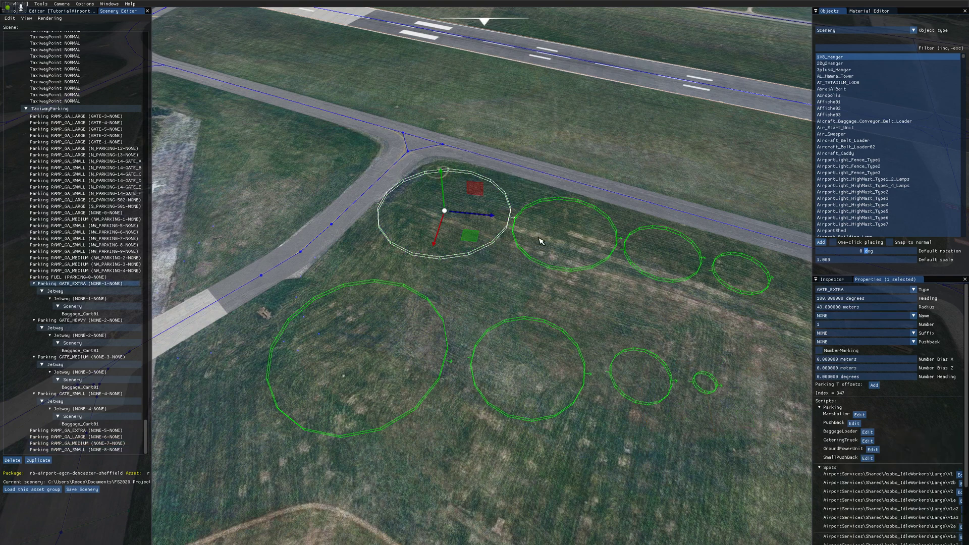
click(596, 270)
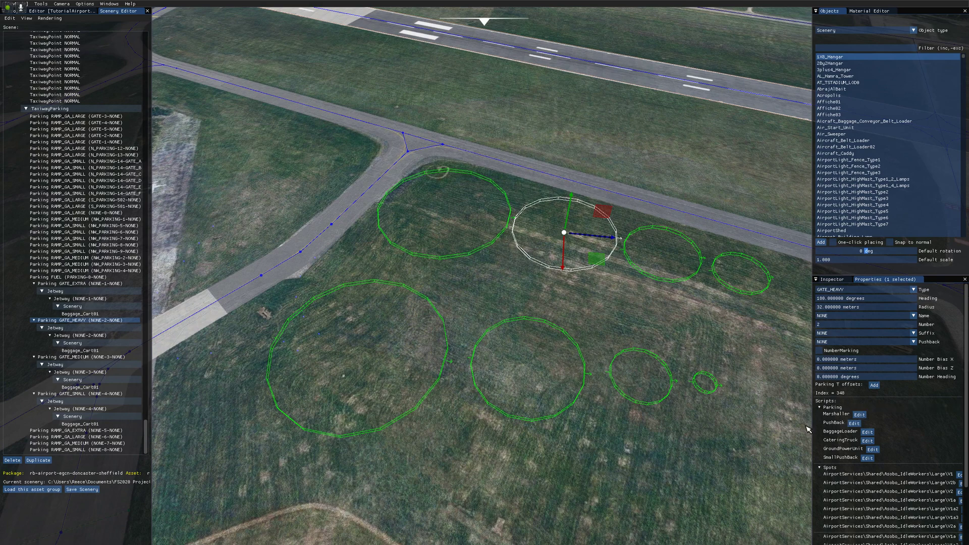
click(677, 262)
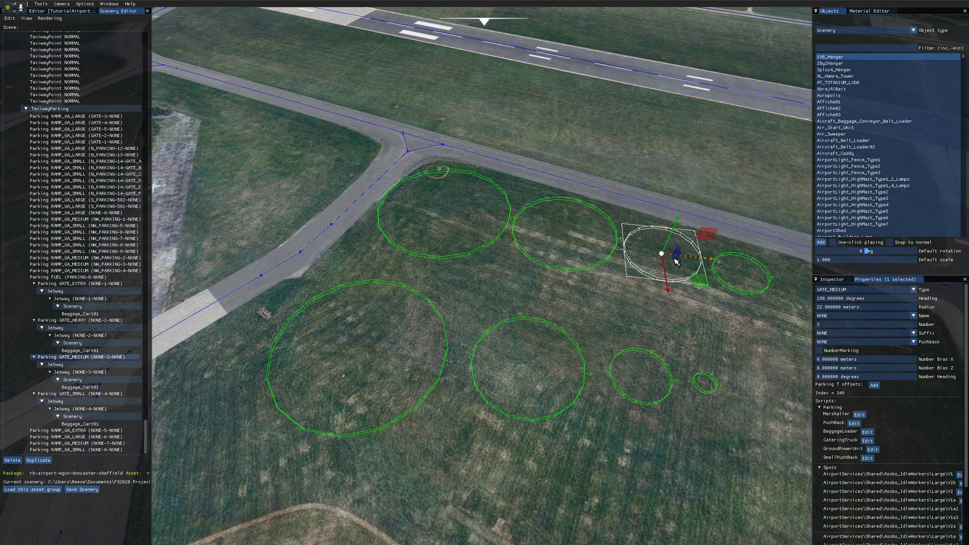
click(733, 289)
click(670, 275)
click(583, 260)
click(490, 236)
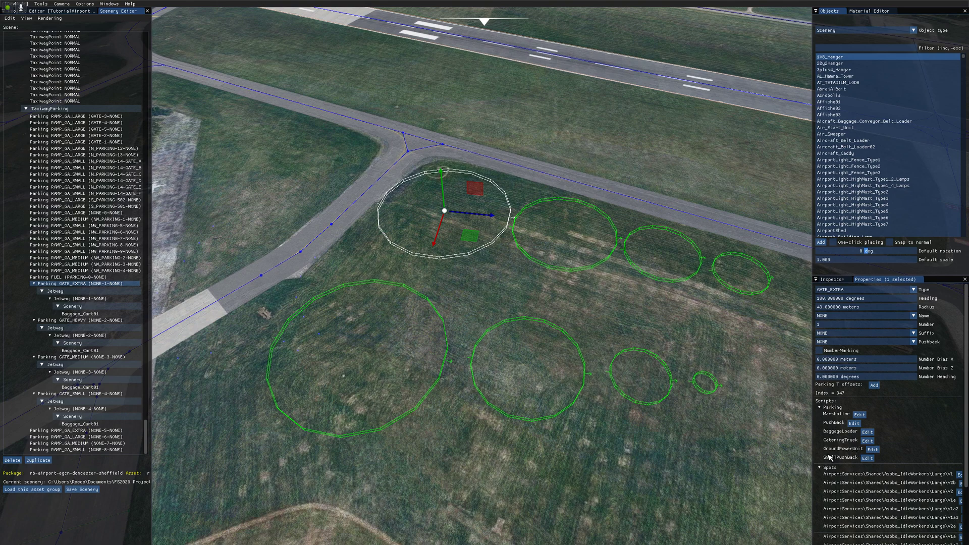
Step: Compare the parking service scripts listed for the extra, large, medium and small GA ramp spots
click(390, 405)
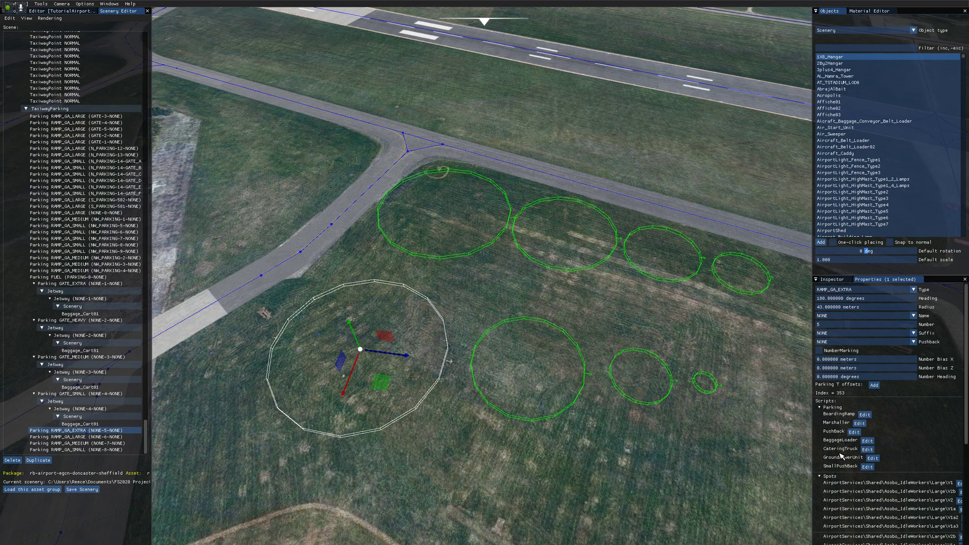
click(559, 396)
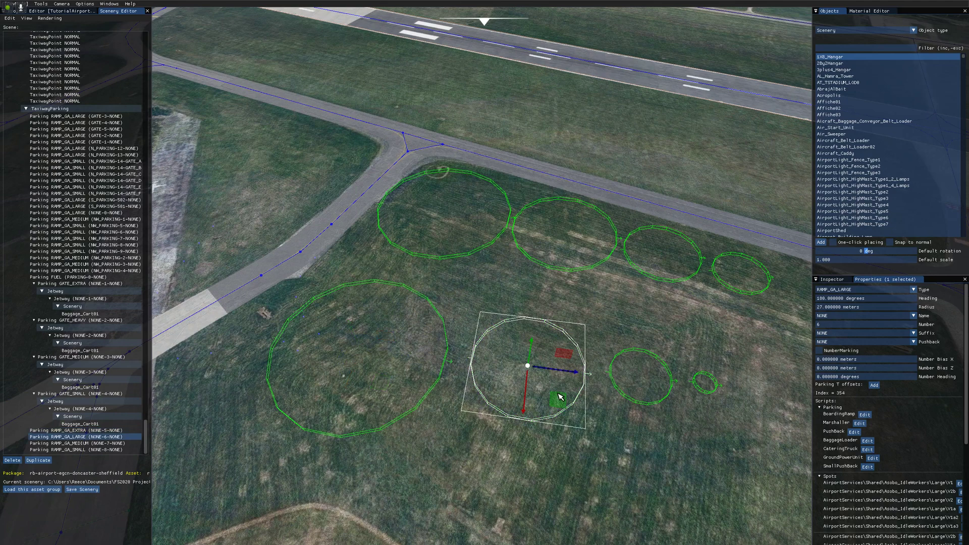
click(650, 396)
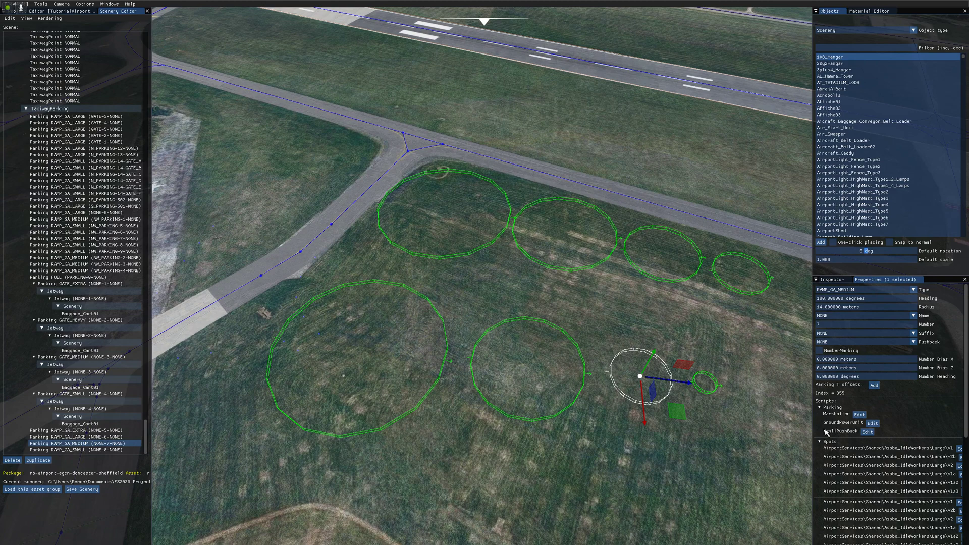
click(708, 390)
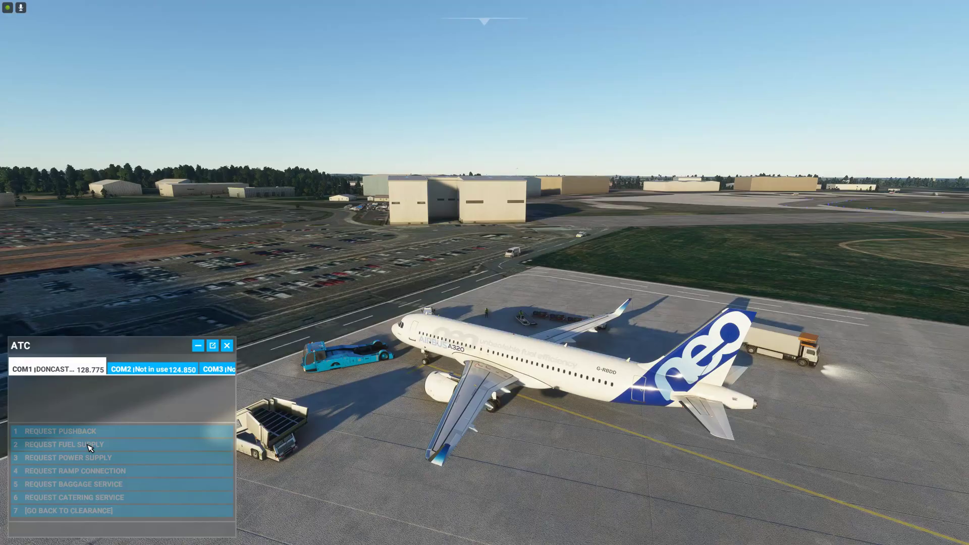
click(90, 446)
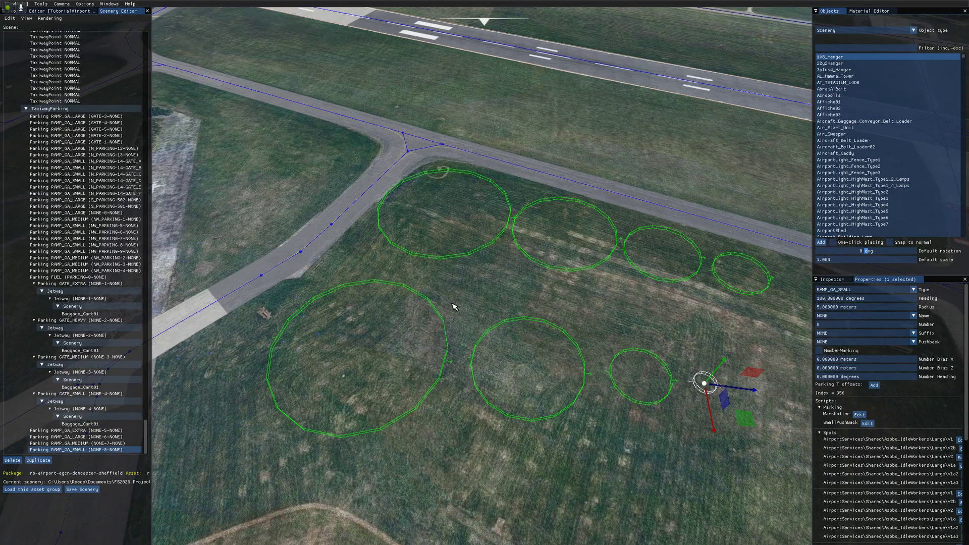
Step: Add a VEHICLE TaxiwayParking object on the paved area between the two hangars and position it above the taxiway fork
middle_drag(465, 294, 390, 291)
key(w)
key(a)
key(r)
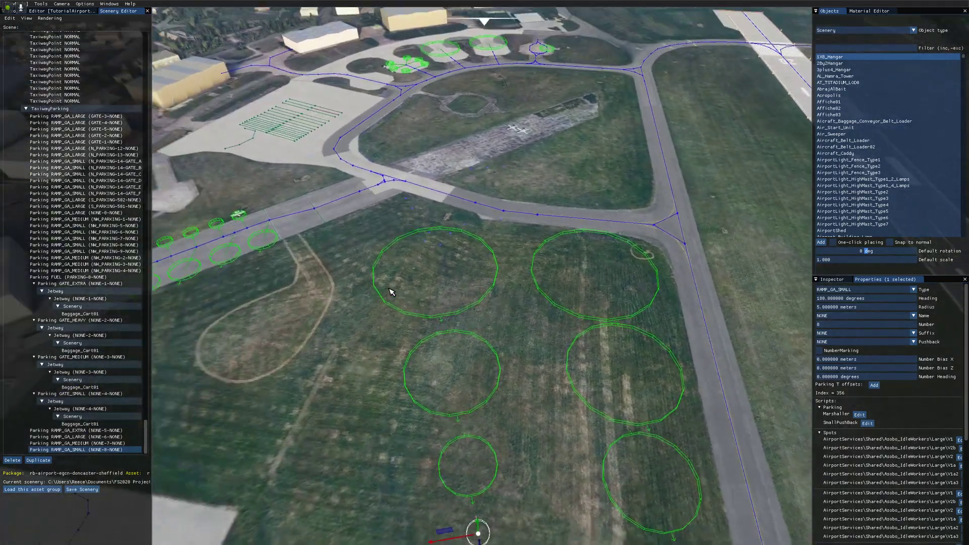
key(w)
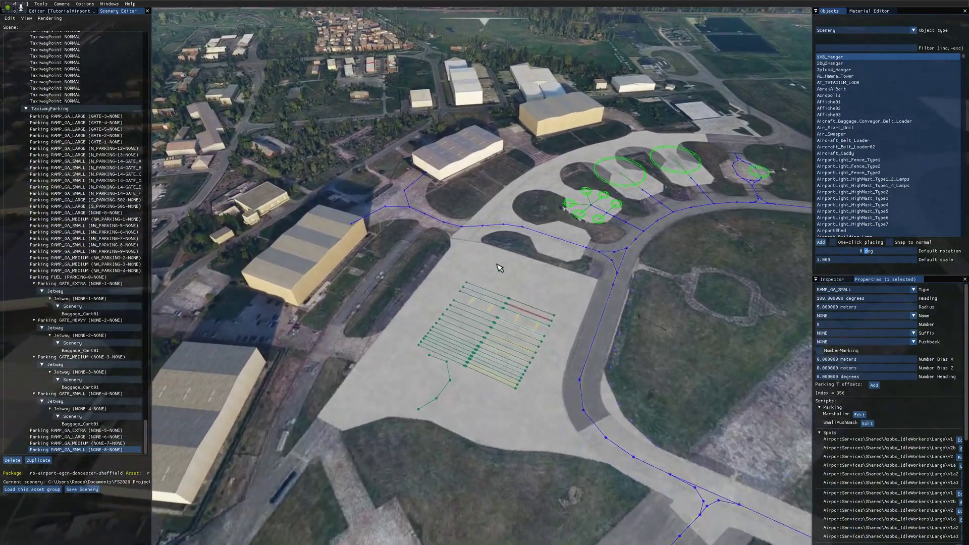
click(840, 32)
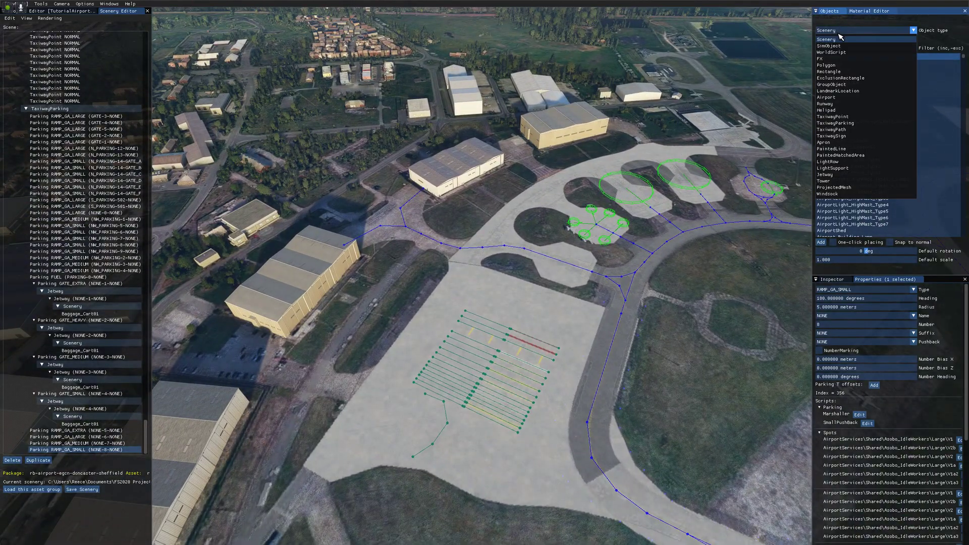
click(835, 123)
click(833, 147)
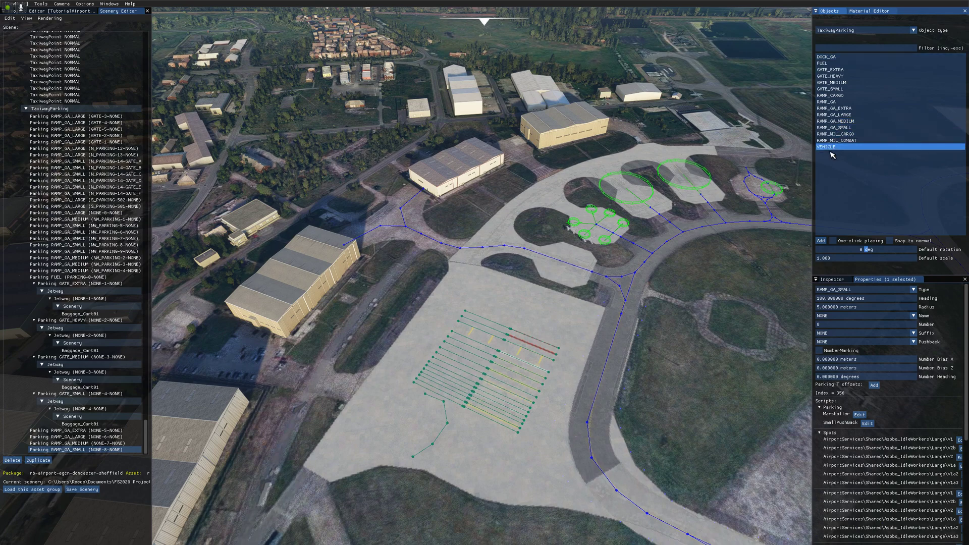
key(w)
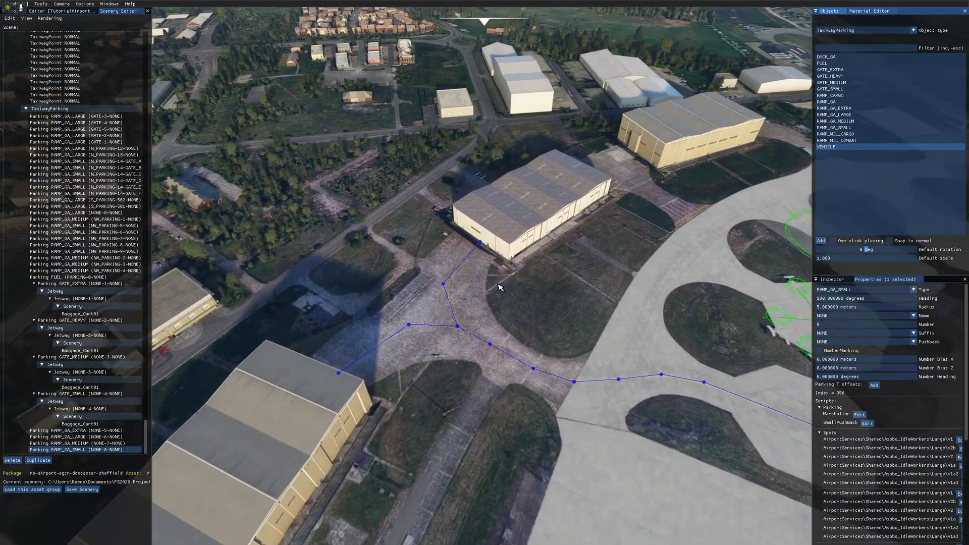
key(a)
key(w)
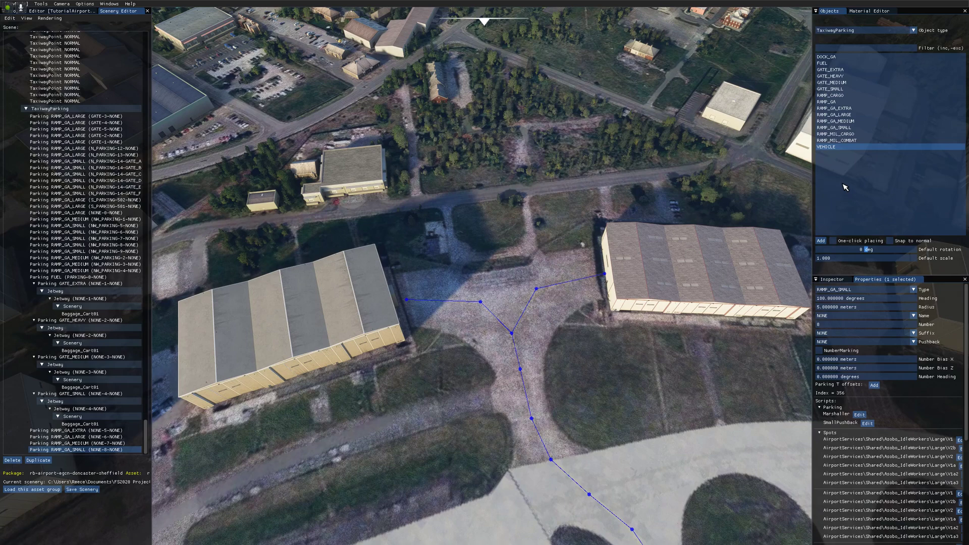
click(826, 150)
click(821, 241)
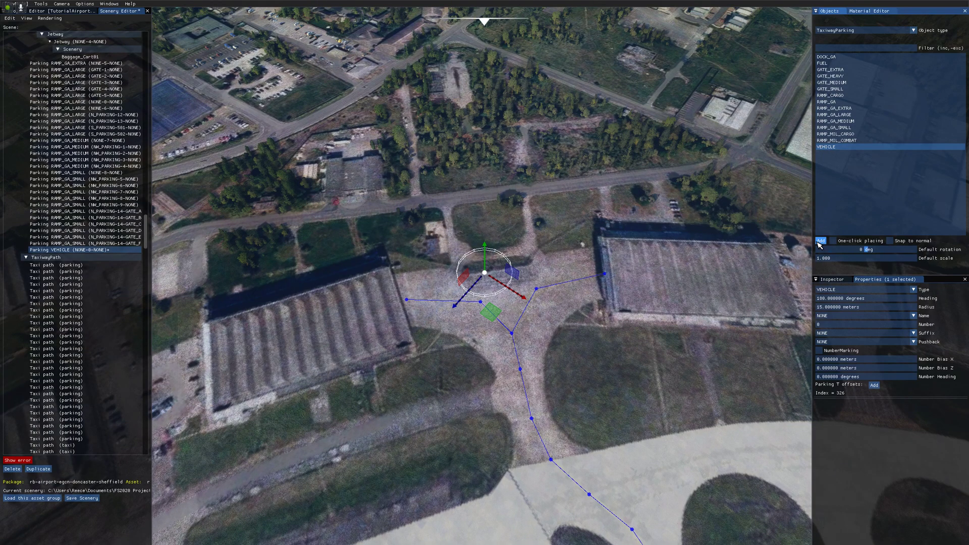
drag(506, 311, 514, 319)
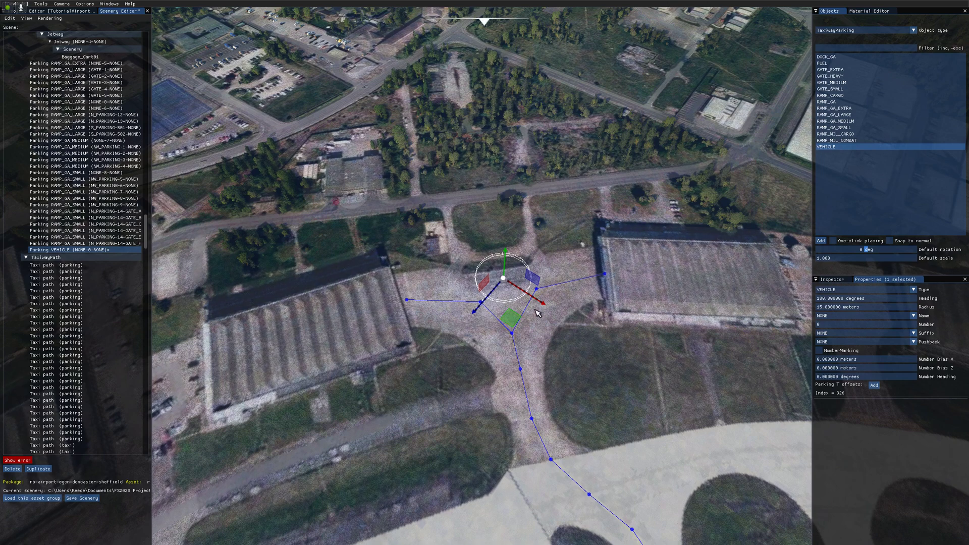
Step: Create a path connecting the taxiway point at the fork between the hangars to the vehicle parking spot
key(w)
key(d)
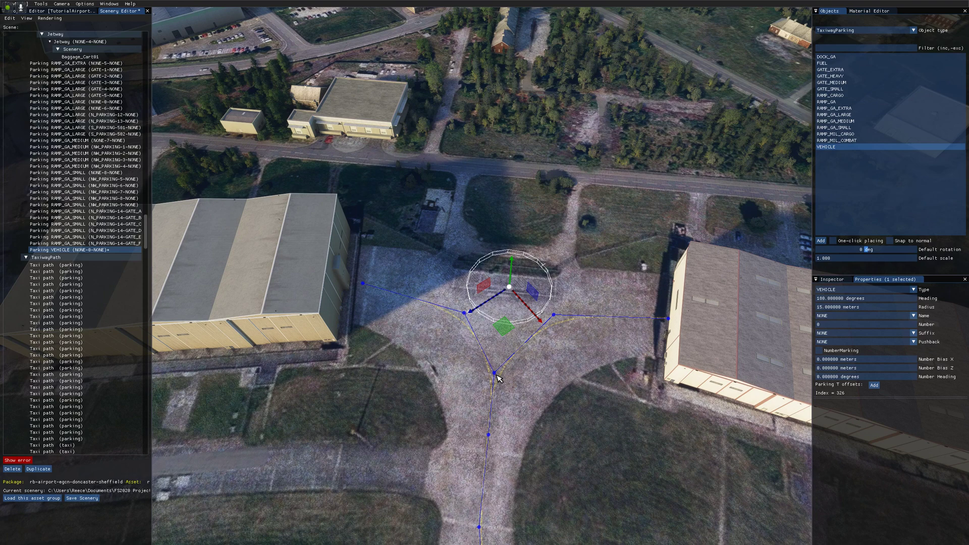
click(495, 374)
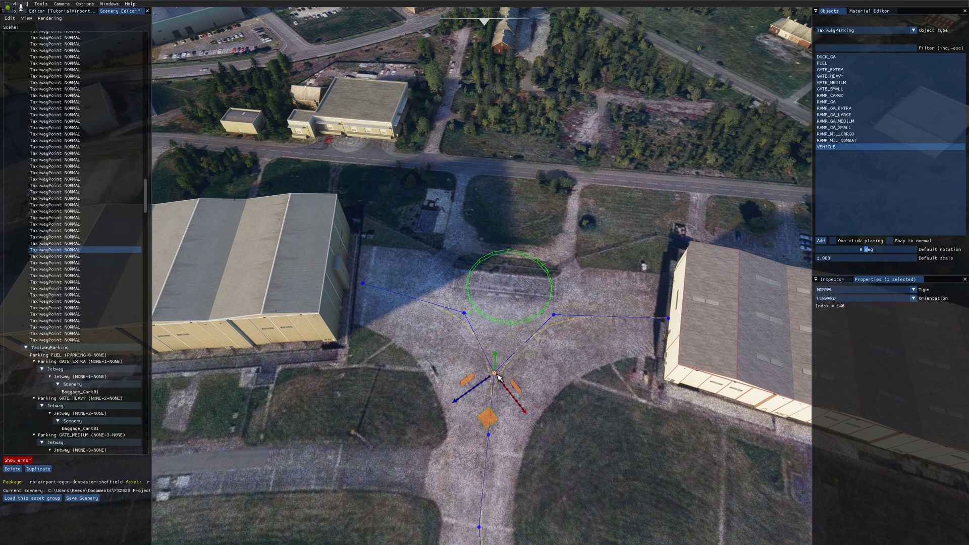
ctrl+click(520, 312)
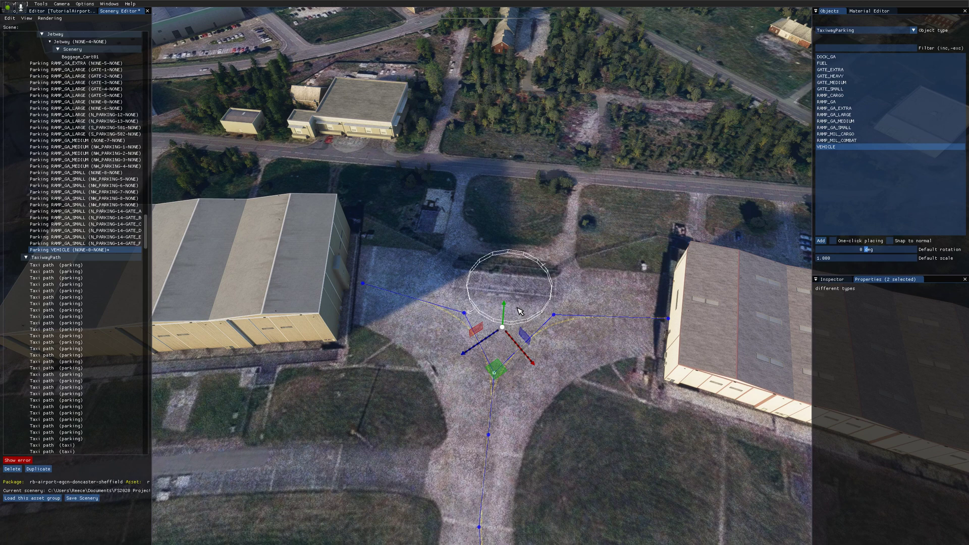
right_click(539, 305)
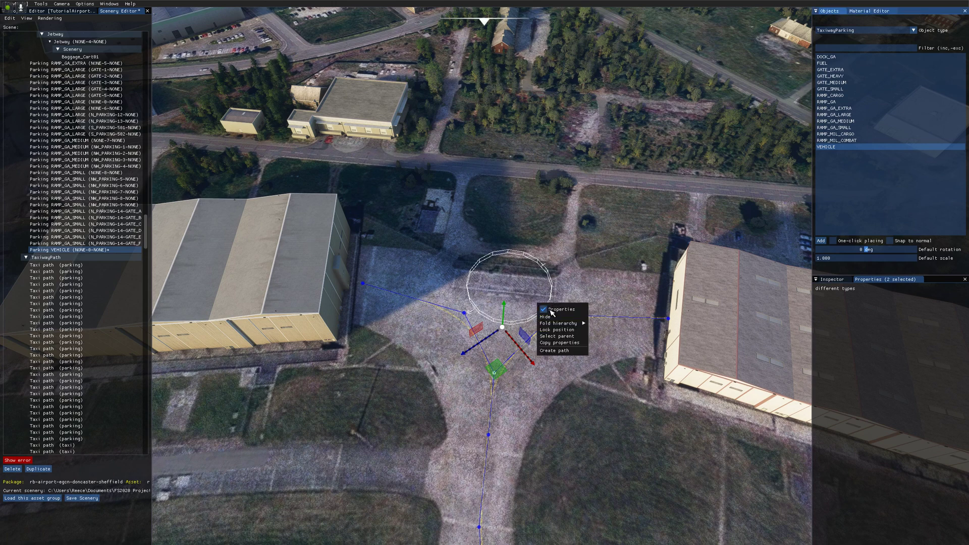
click(562, 350)
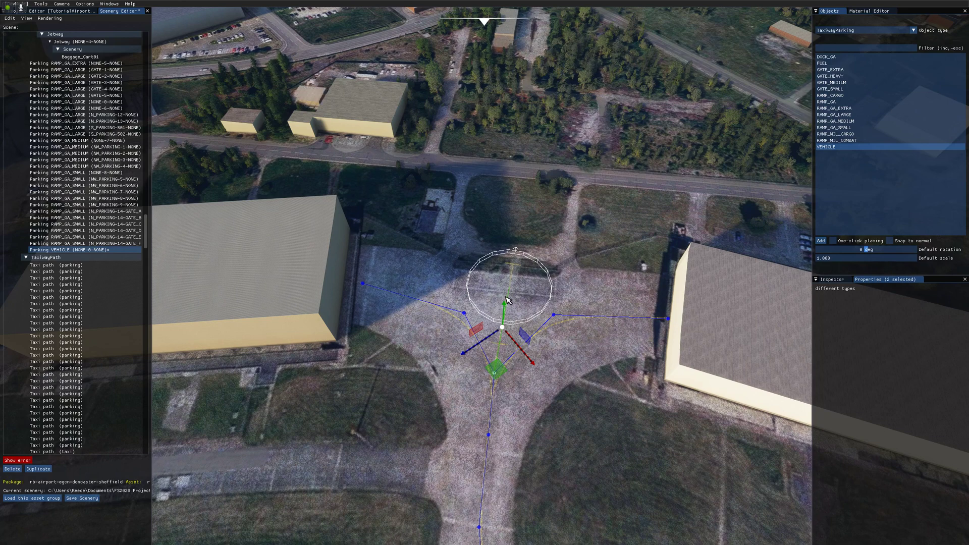
click(572, 362)
Step: Turn off the center line on the parking path between the taxiway fork and the vehicle parking spot
scroll(527, 382, up, 3)
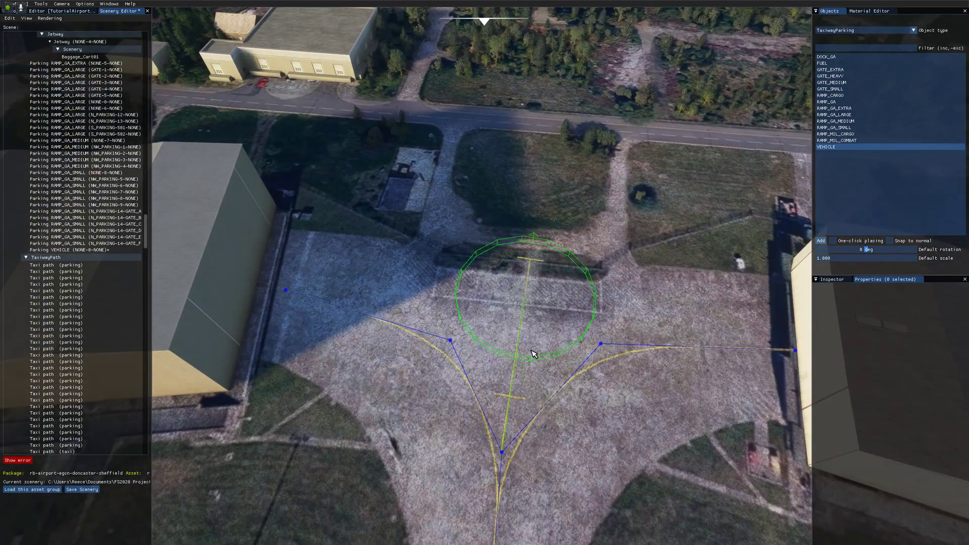
click(523, 316)
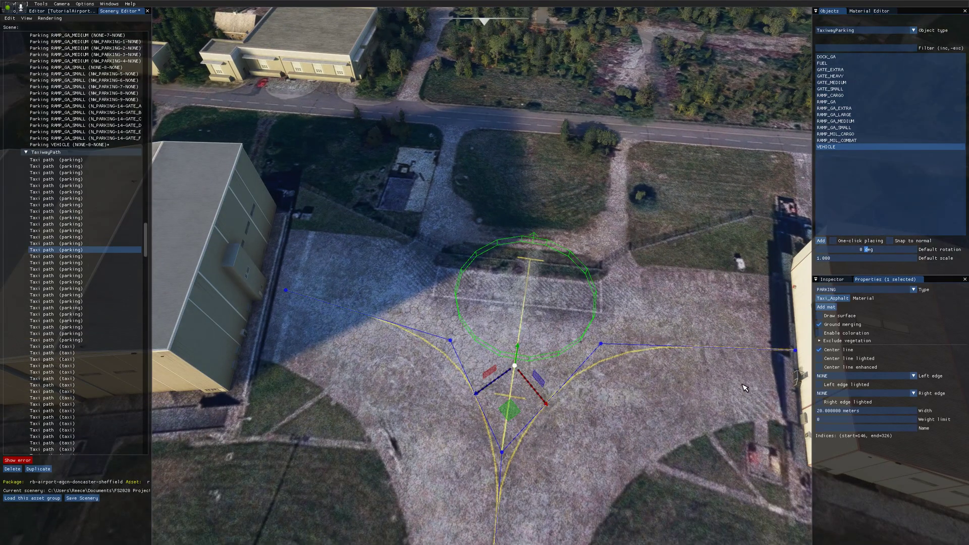
click(622, 447)
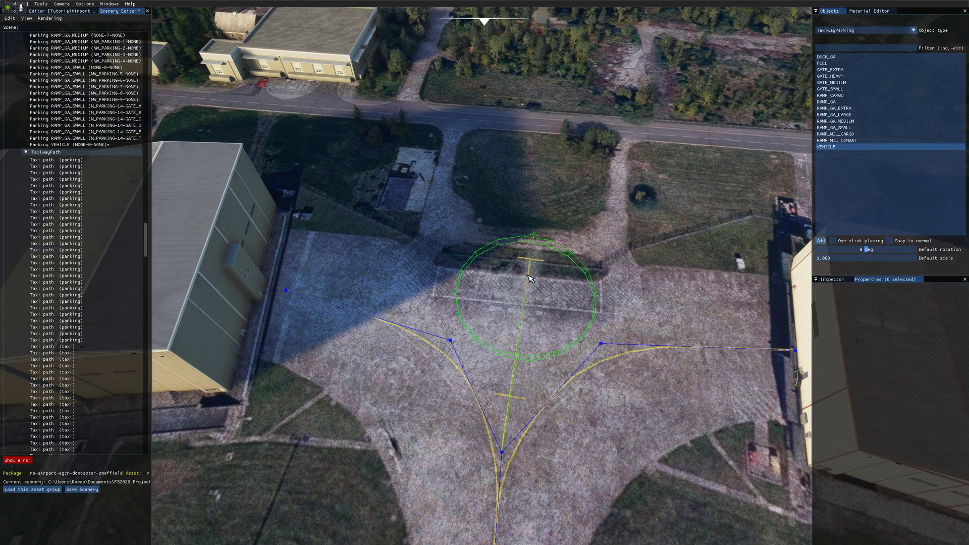
click(515, 389)
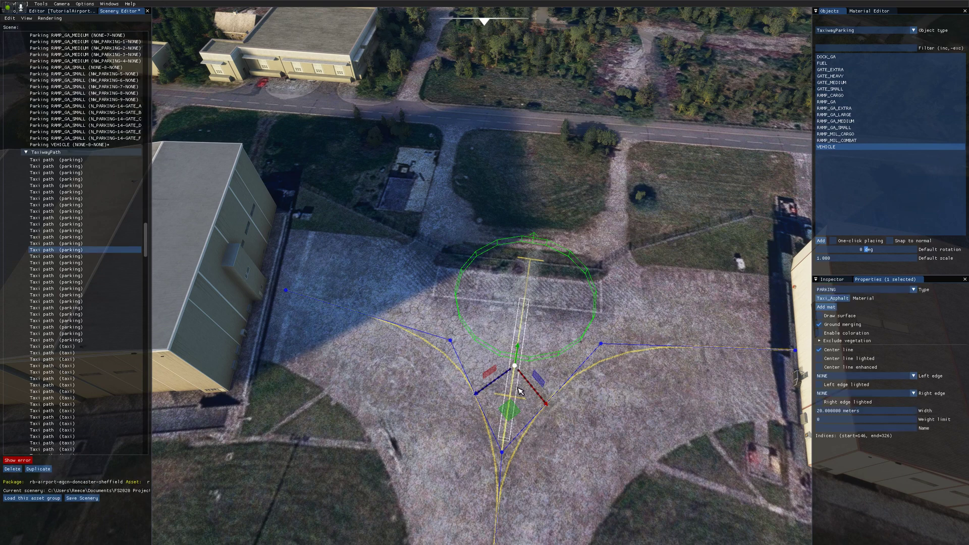
click(820, 351)
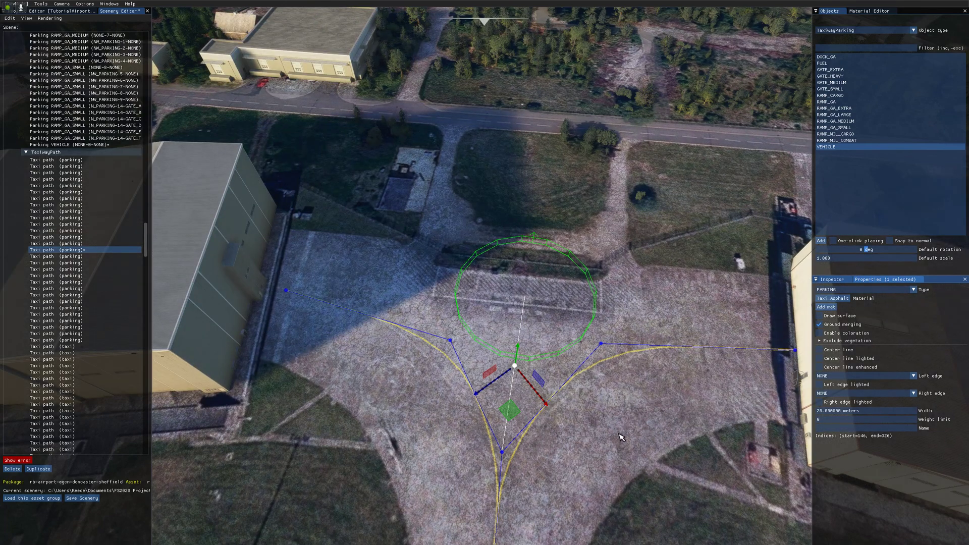
Step: Show the scenery error and give the vehicle parking spot the name PARKING and number 1000
click(17, 461)
mouse_move(63, 77)
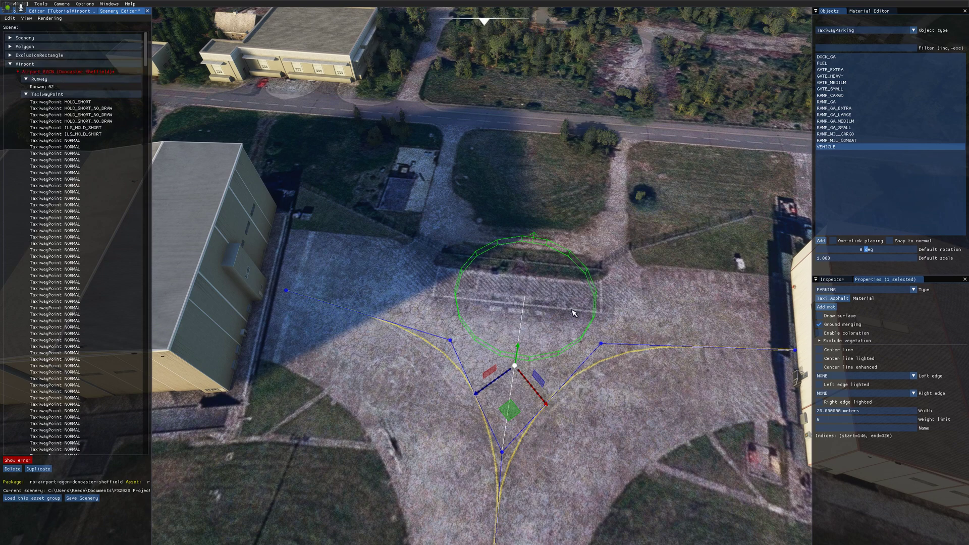
click(571, 310)
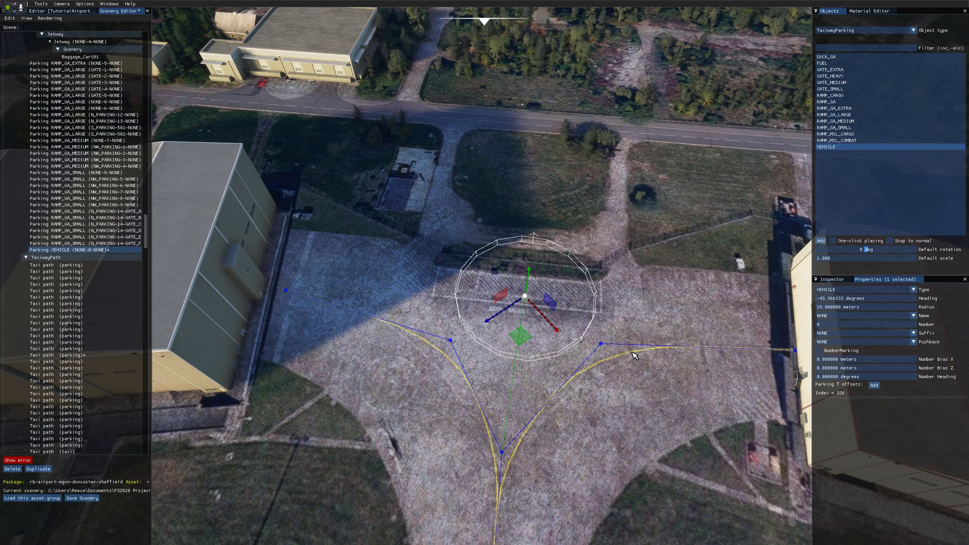
click(823, 316)
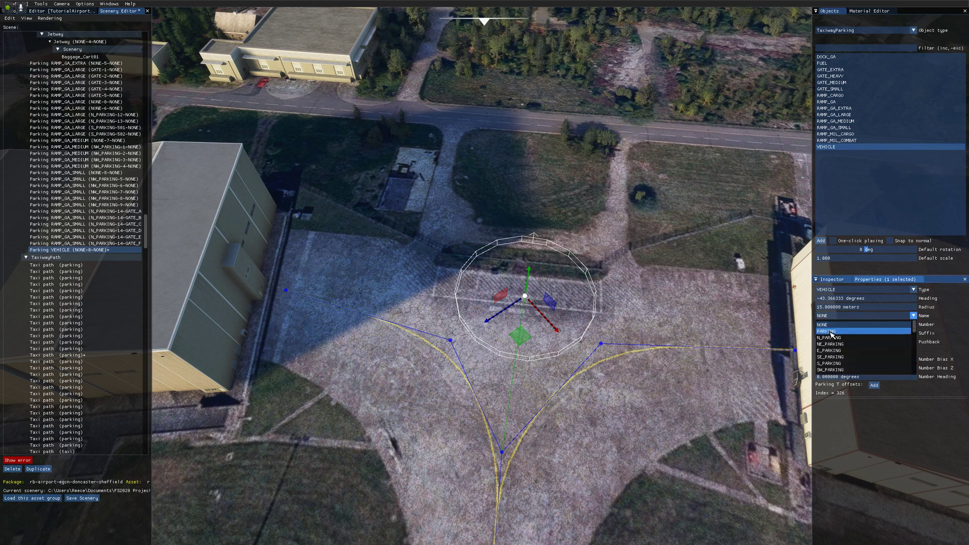
click(831, 332)
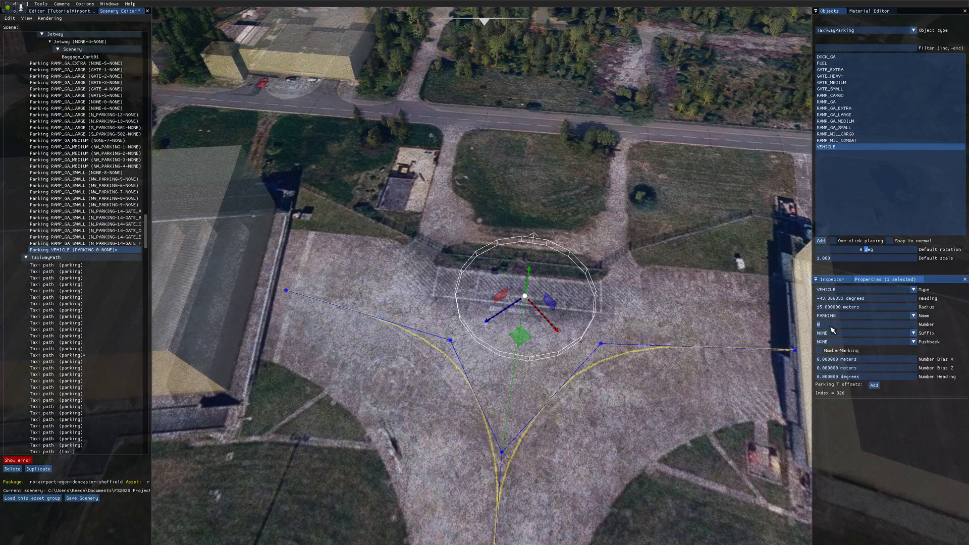
text(1)
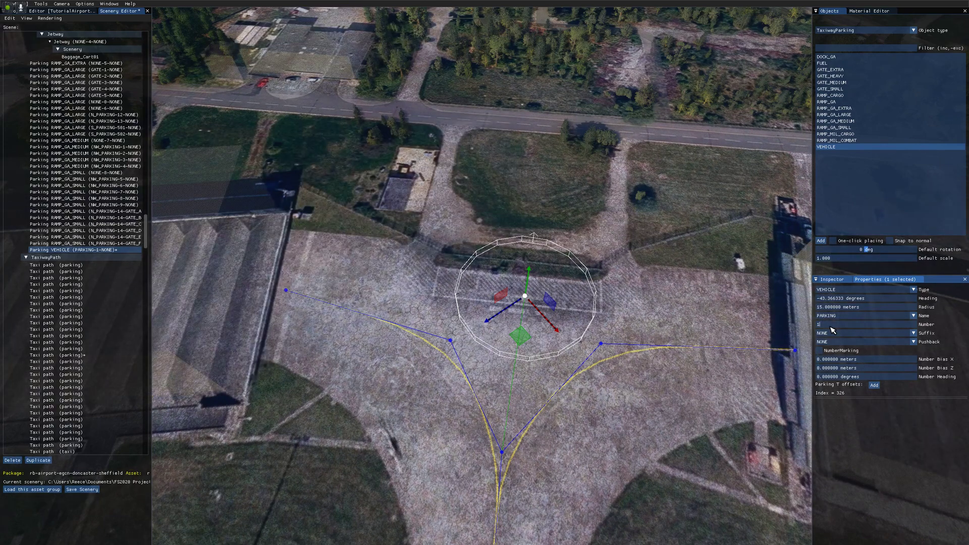
text(000)
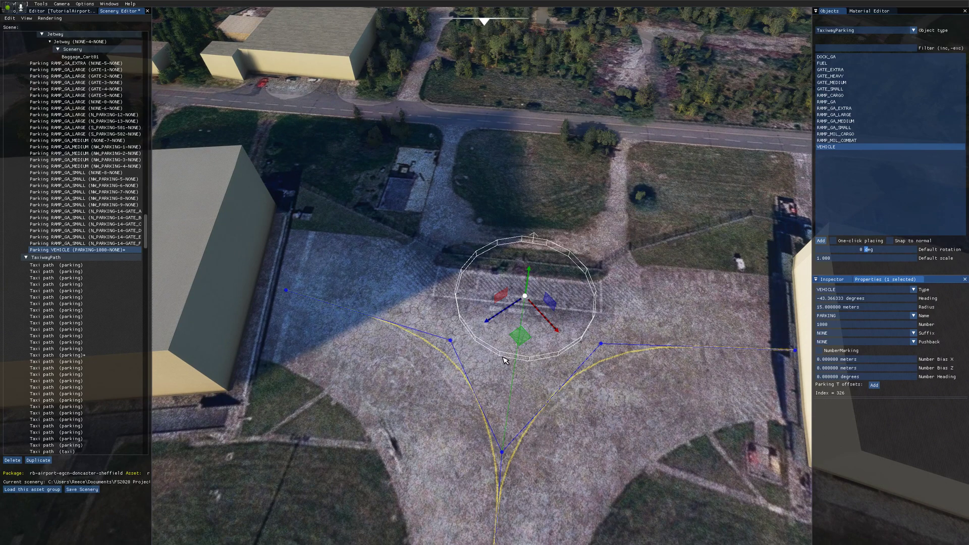
click(577, 281)
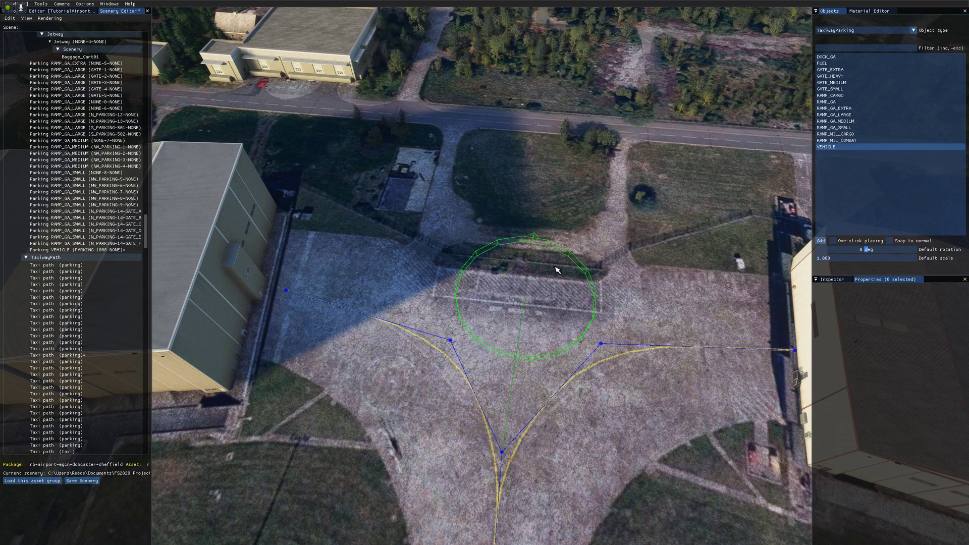
Step: Look over the airport's aprons, parking spots and taxiway paths from the terminal area back to the vehicle parking between the hangars
scroll(557, 271, down, 6)
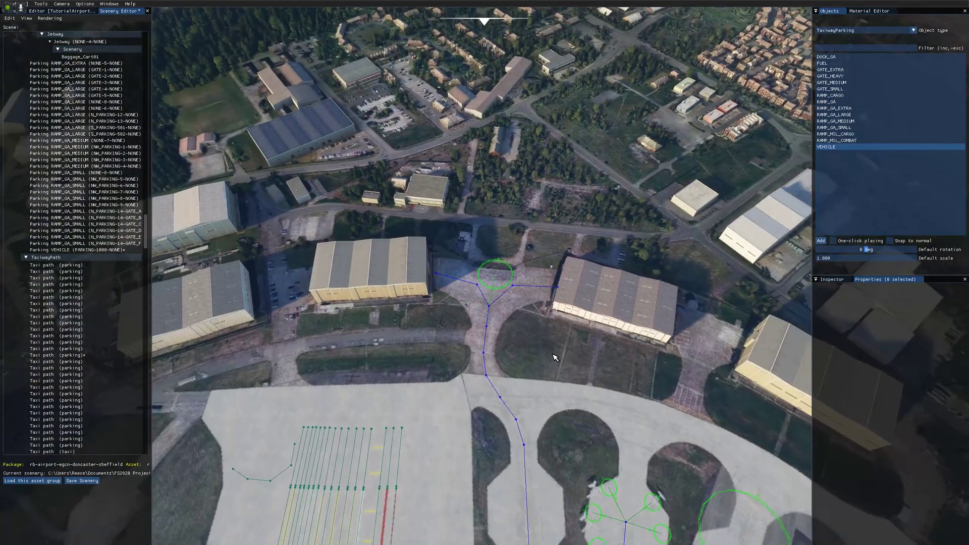
middle_drag(553, 355, 608, 263)
key(a)
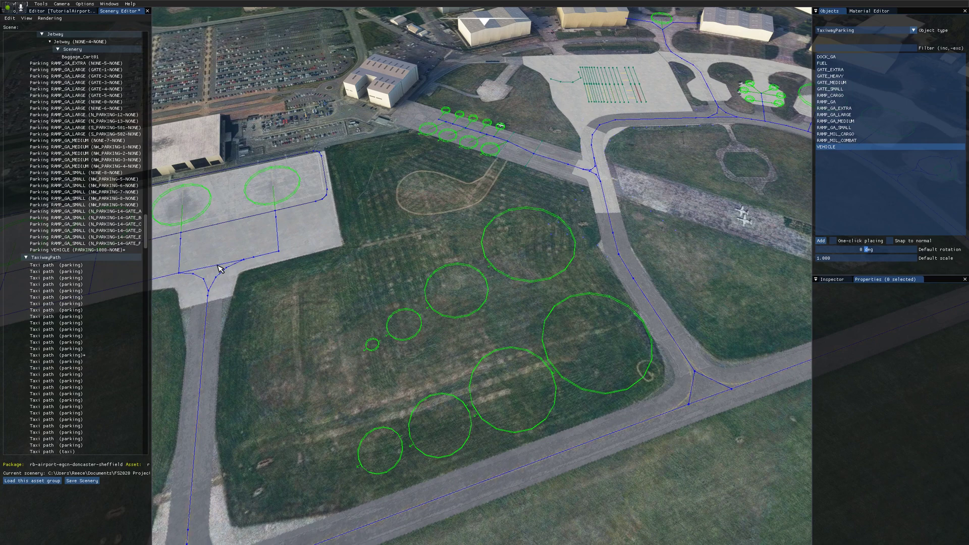
middle_drag(370, 206, 412, 251)
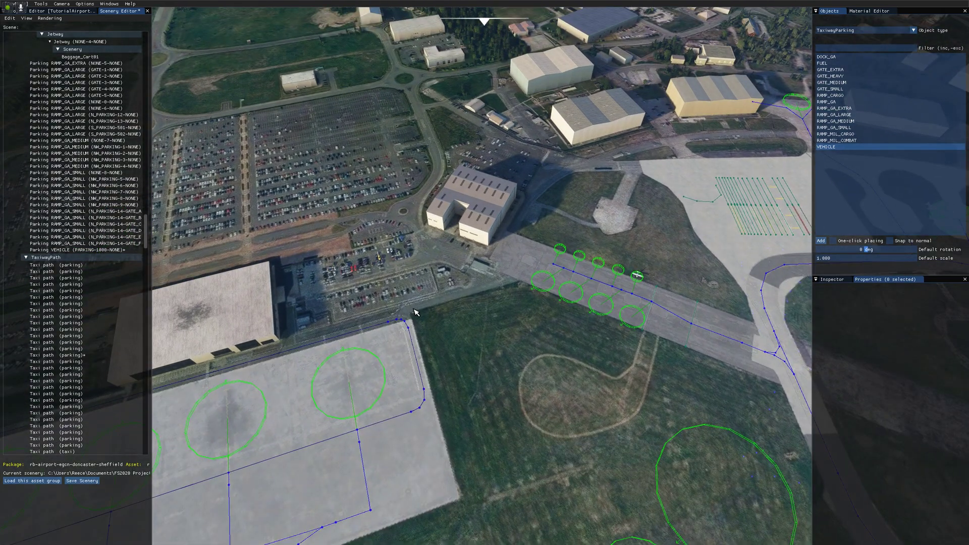
scroll(523, 259, up, 4)
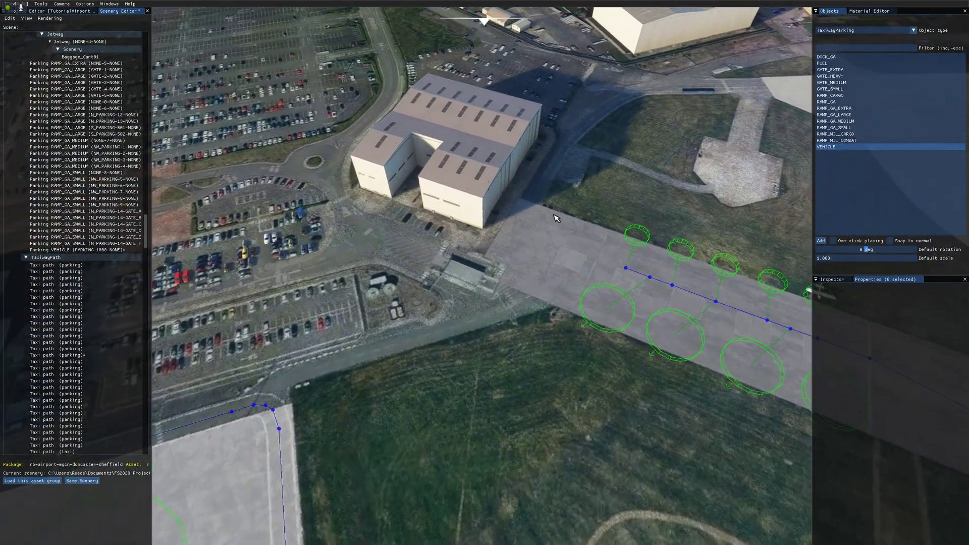
middle_drag(555, 216, 428, 290)
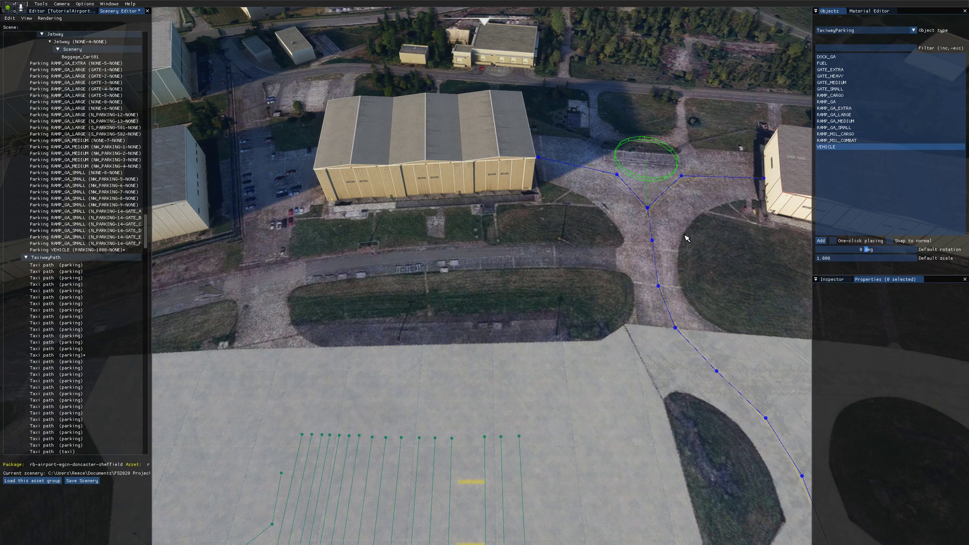
scroll(357, 270, down, 3)
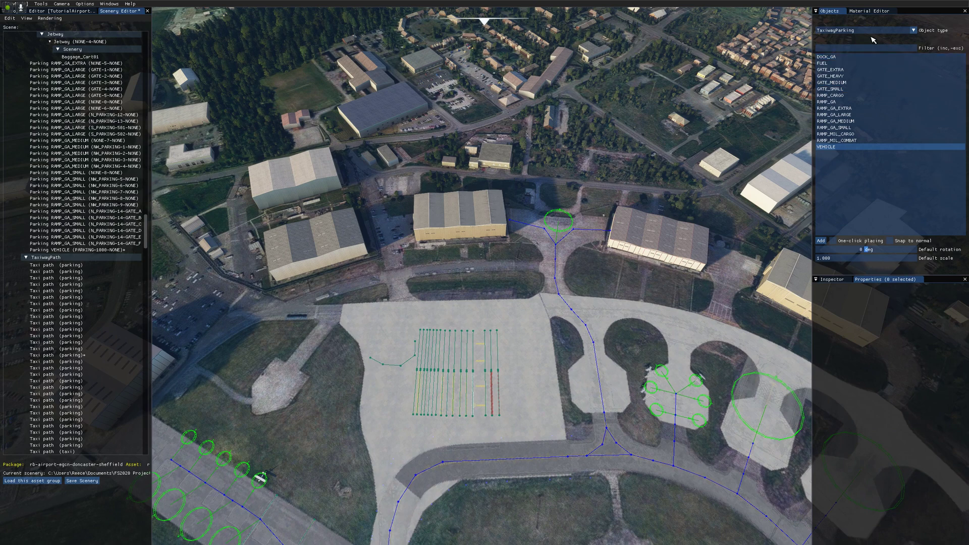
Step: Add a NORMAL TaxiwayPoint at the mouth of the side road, linked to the first taxiway point below the hangar fork
click(840, 33)
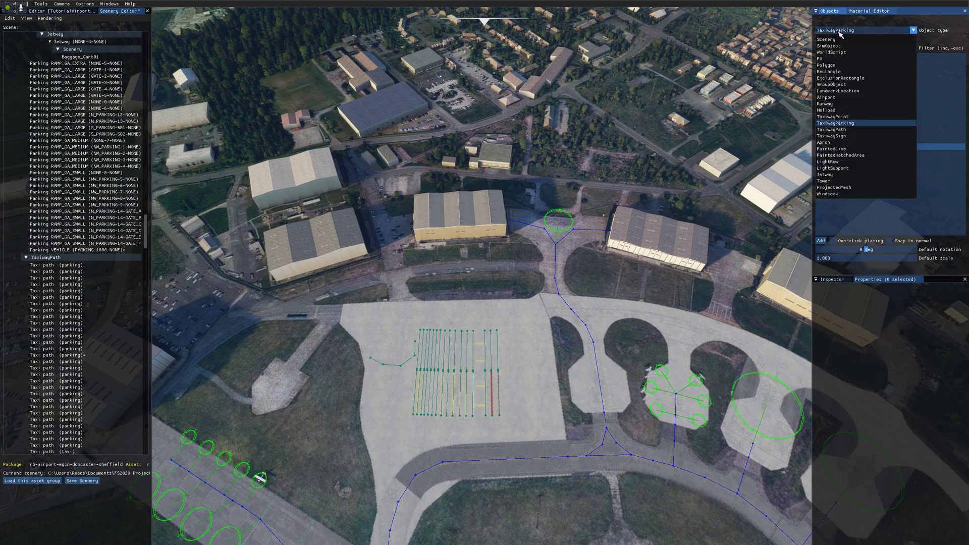
click(833, 116)
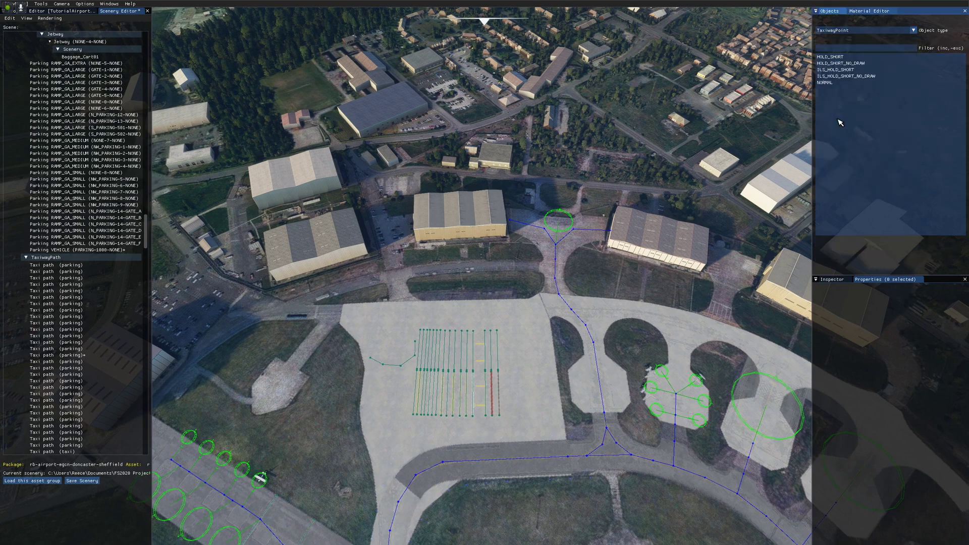
click(832, 83)
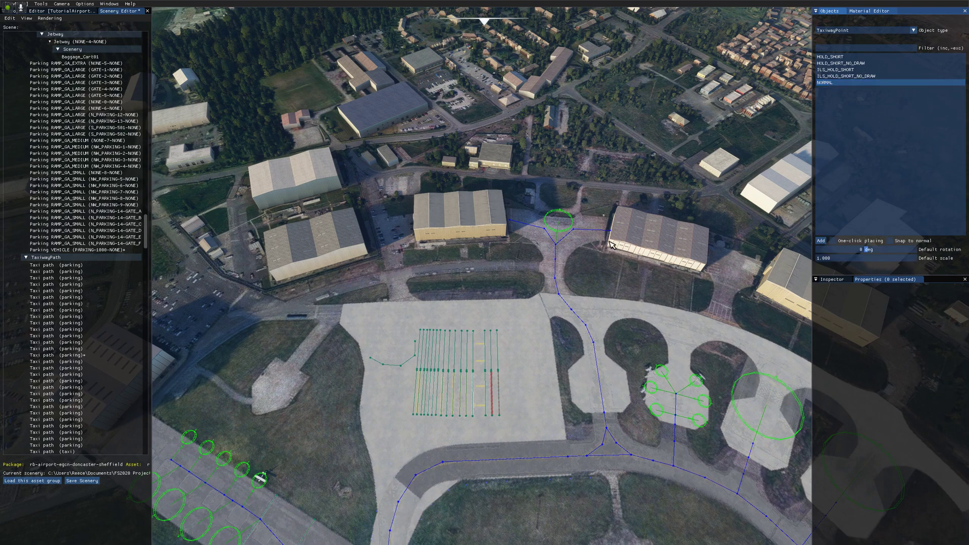
scroll(614, 245, up, 5)
scroll(613, 290, up, 3)
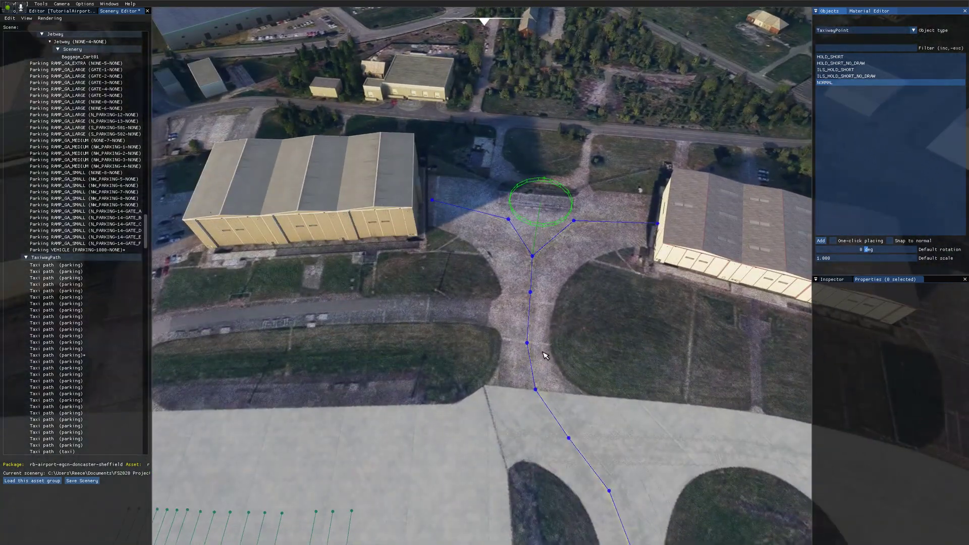
scroll(549, 352, up, 4)
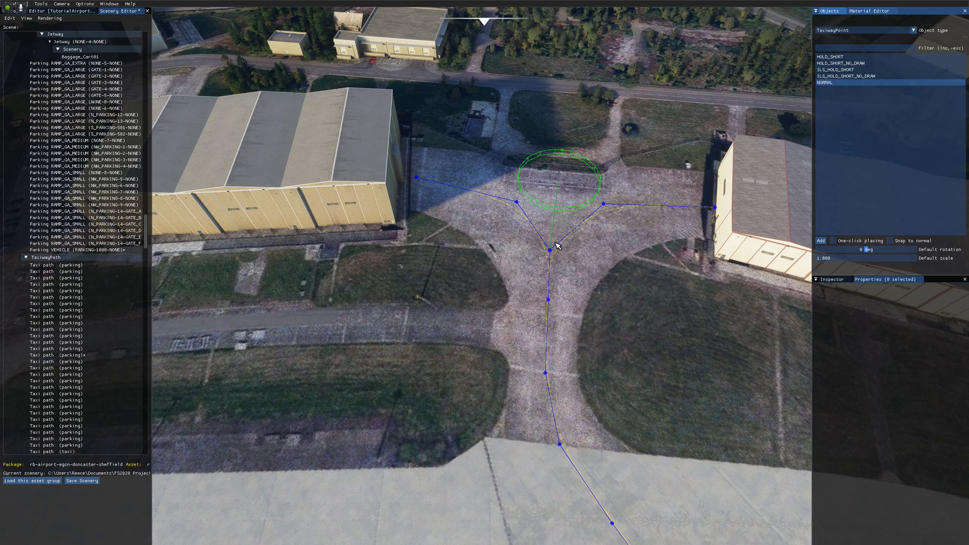
click(549, 300)
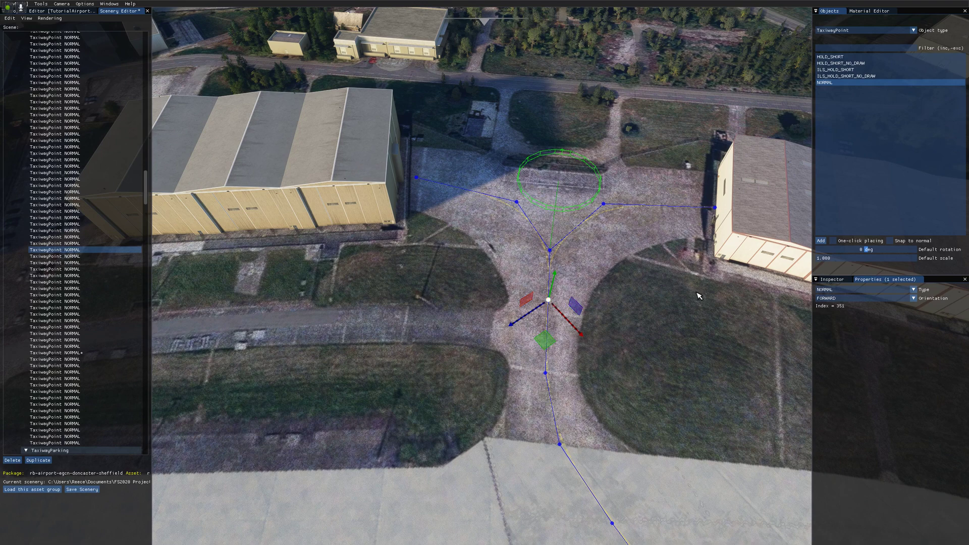
click(834, 241)
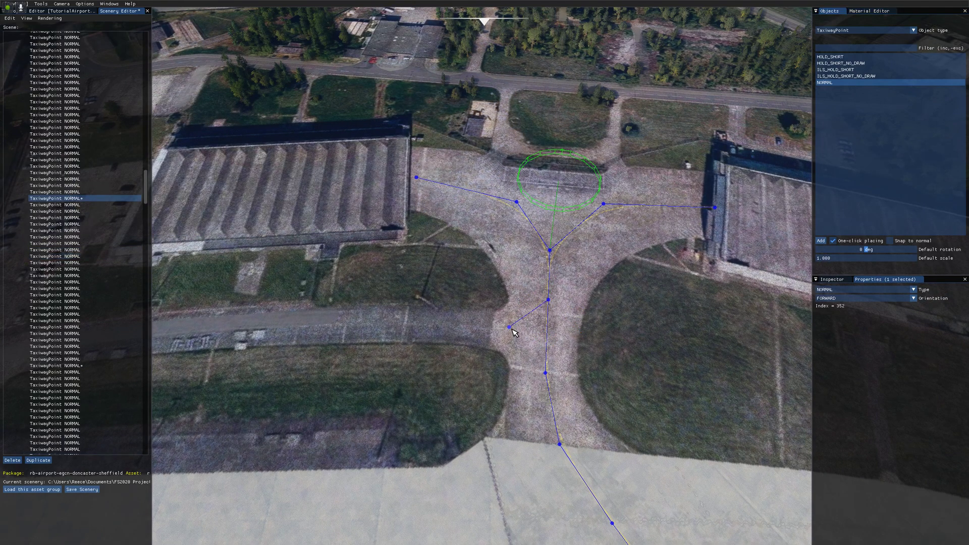
click(833, 240)
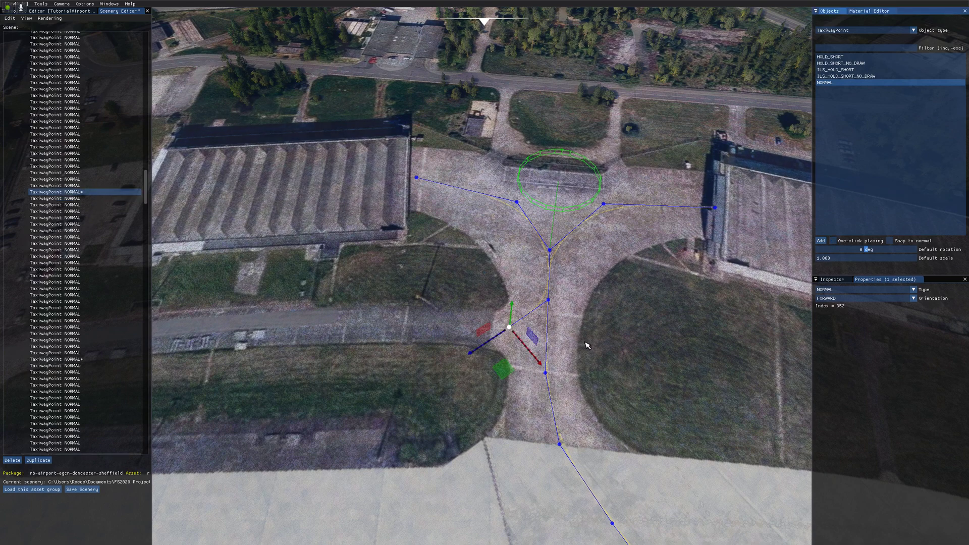
Step: Change the type of the new path leading to the side road to VEHICLE
key(w)
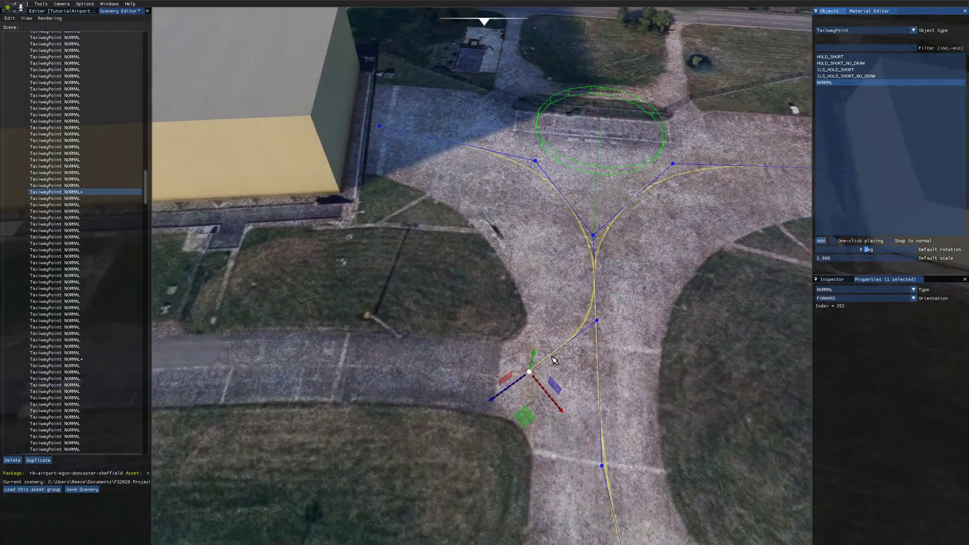
click(554, 357)
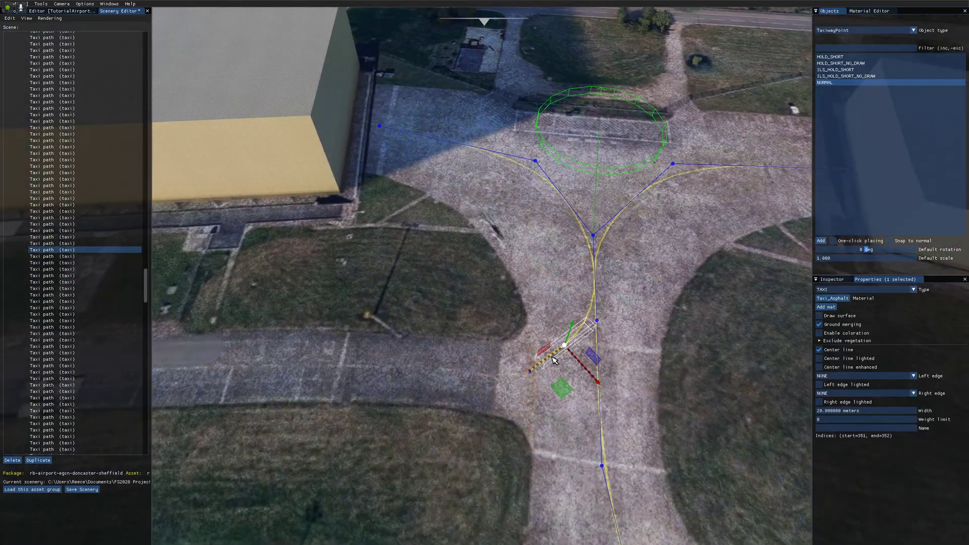
click(839, 292)
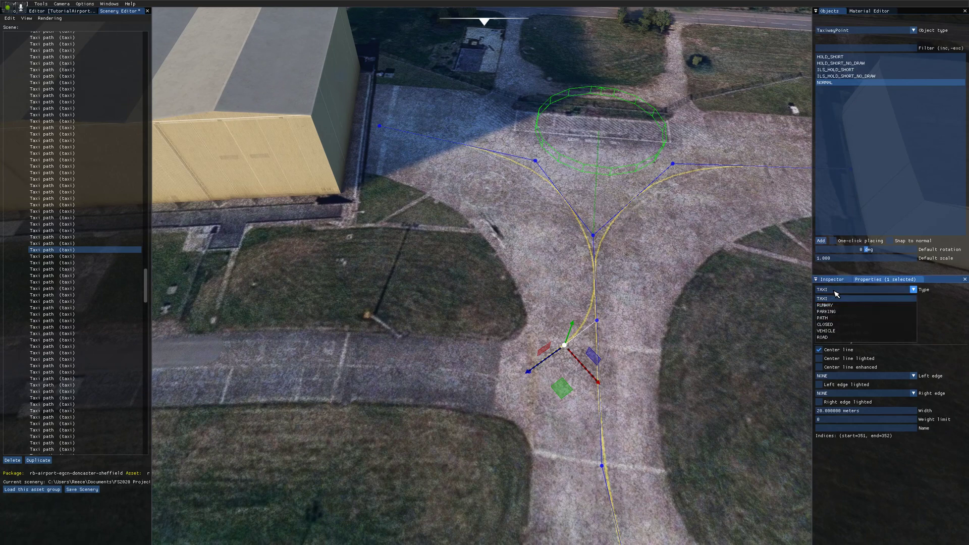
click(832, 330)
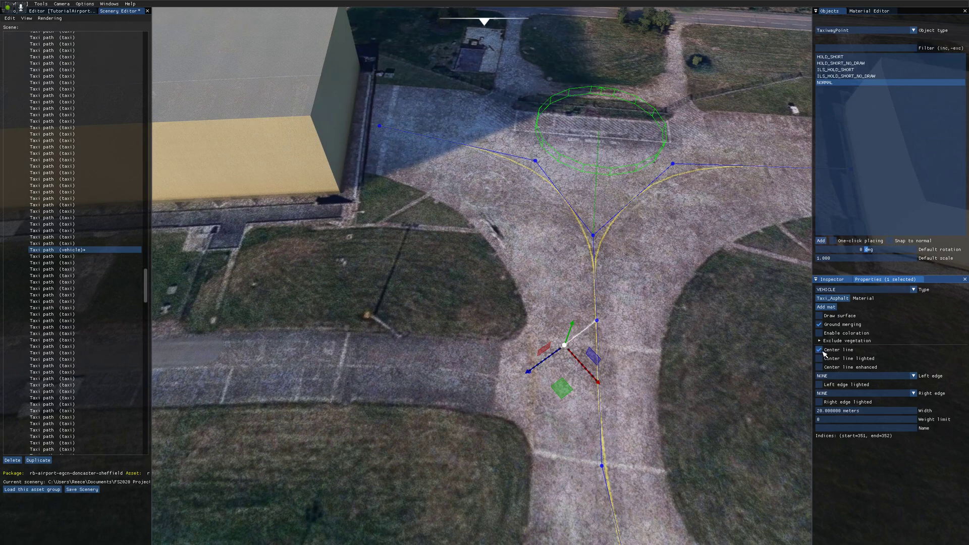
click(525, 362)
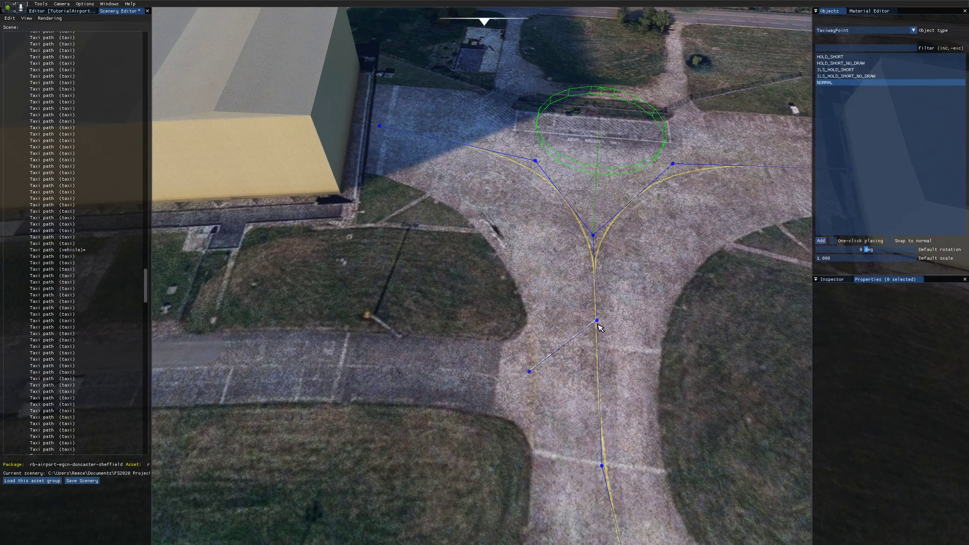
Step: Try SOLID left and right edge lines on the new vehicle path, and return both edges to NONE
click(557, 359)
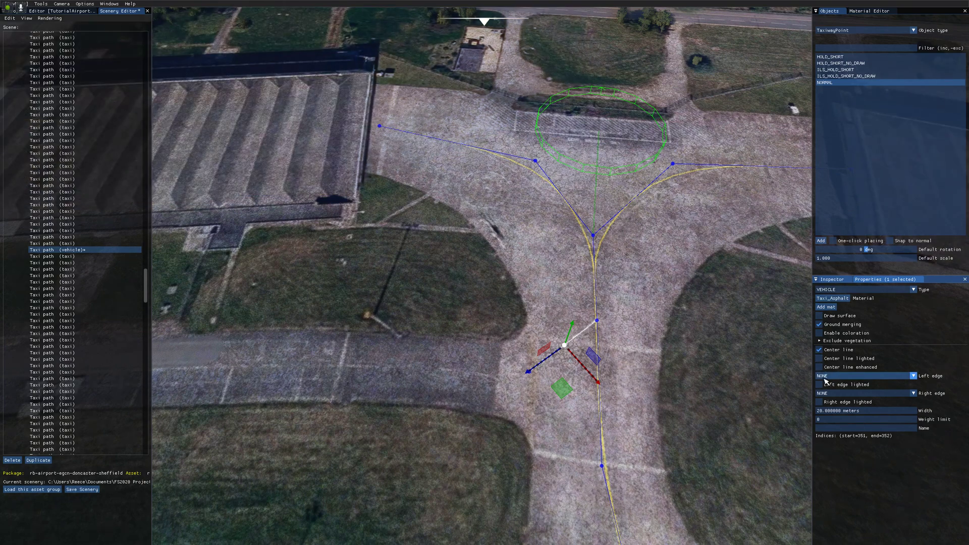
click(858, 376)
click(832, 393)
click(833, 394)
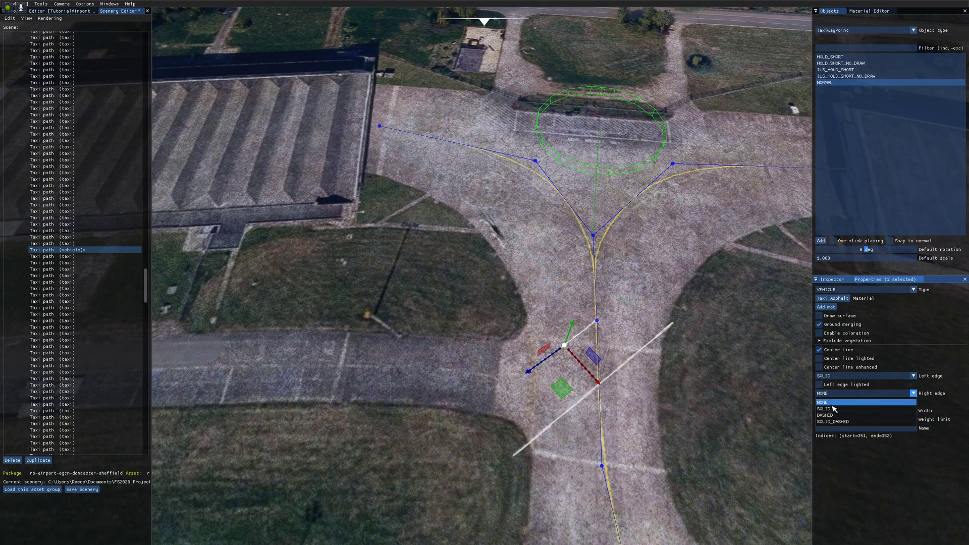
click(834, 410)
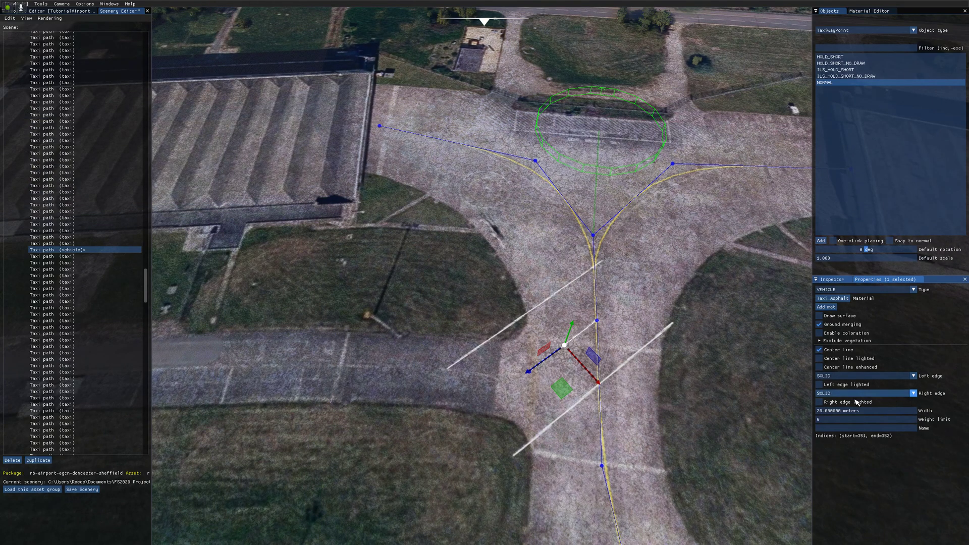
click(837, 393)
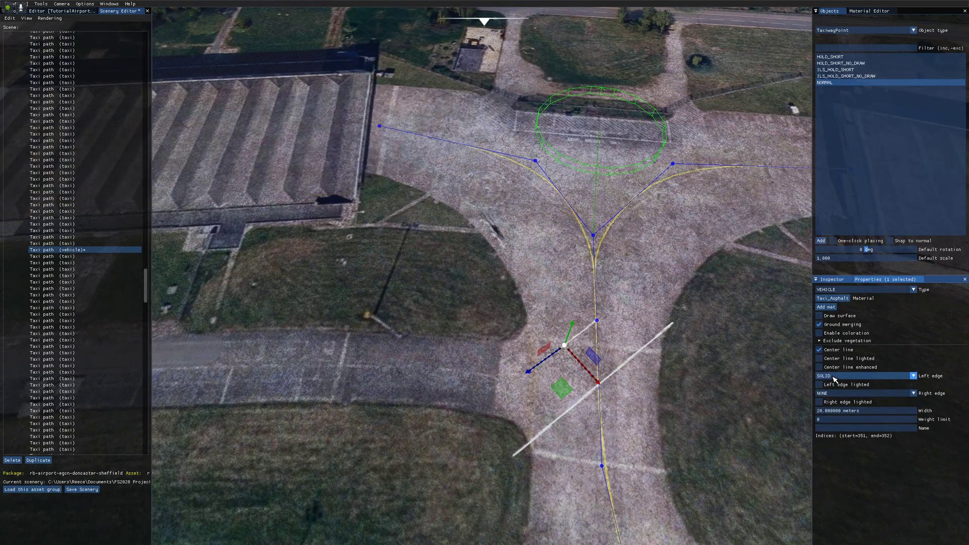
click(831, 402)
click(539, 385)
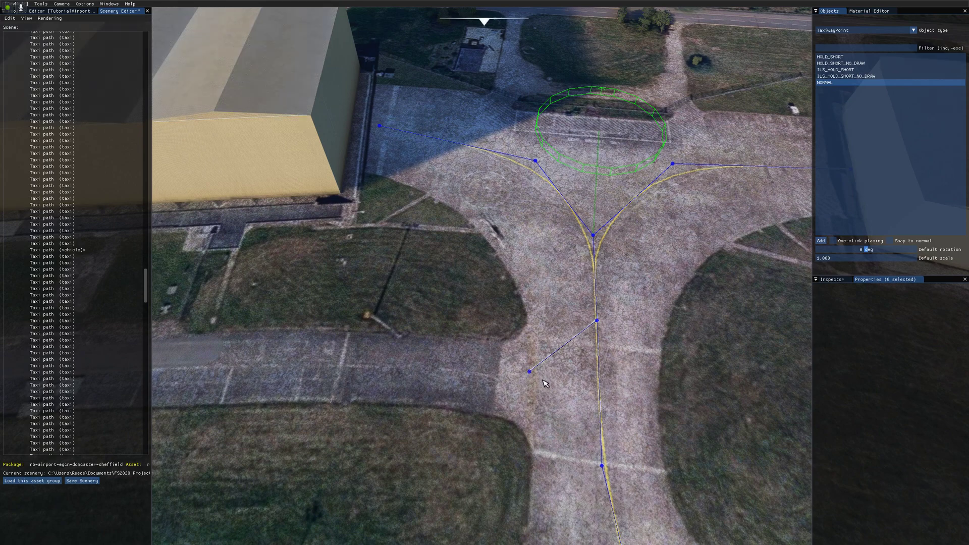
Step: Enable one-click placing and extend the vehicle path with NORMAL taxiway points from its end along the side road
click(531, 373)
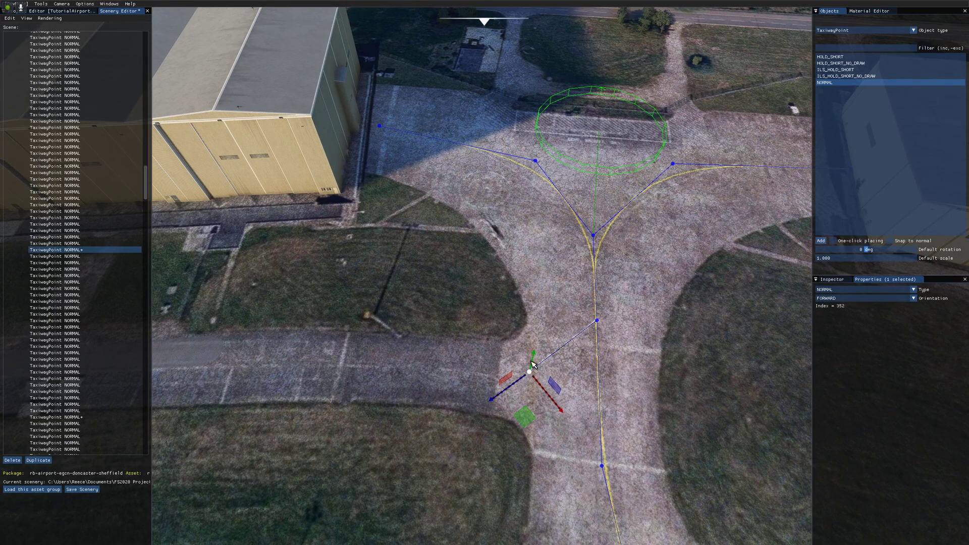
click(833, 241)
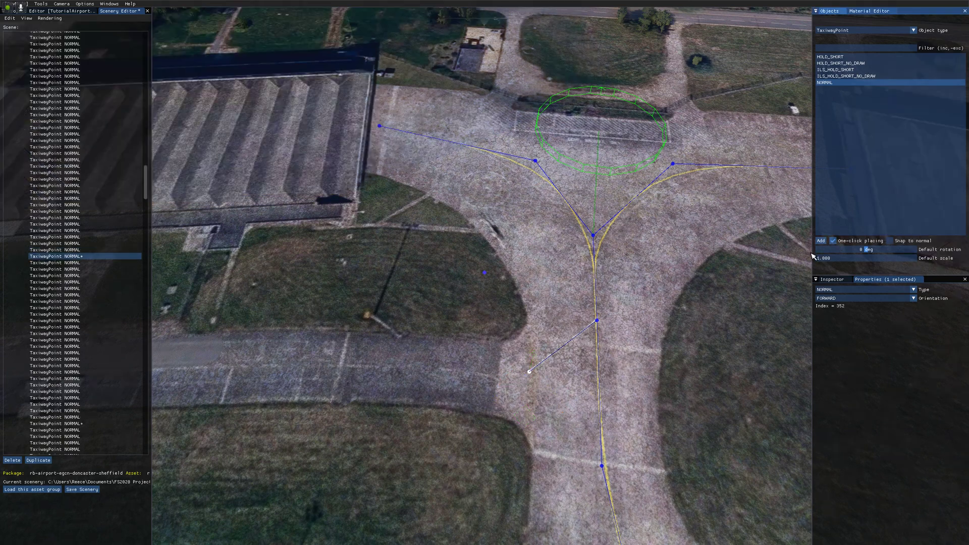
click(481, 369)
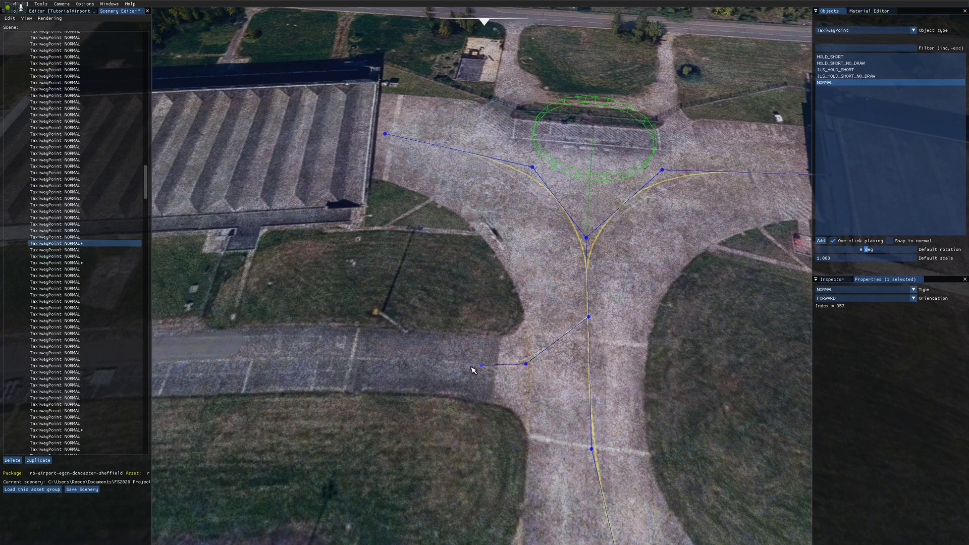
click(428, 360)
click(385, 356)
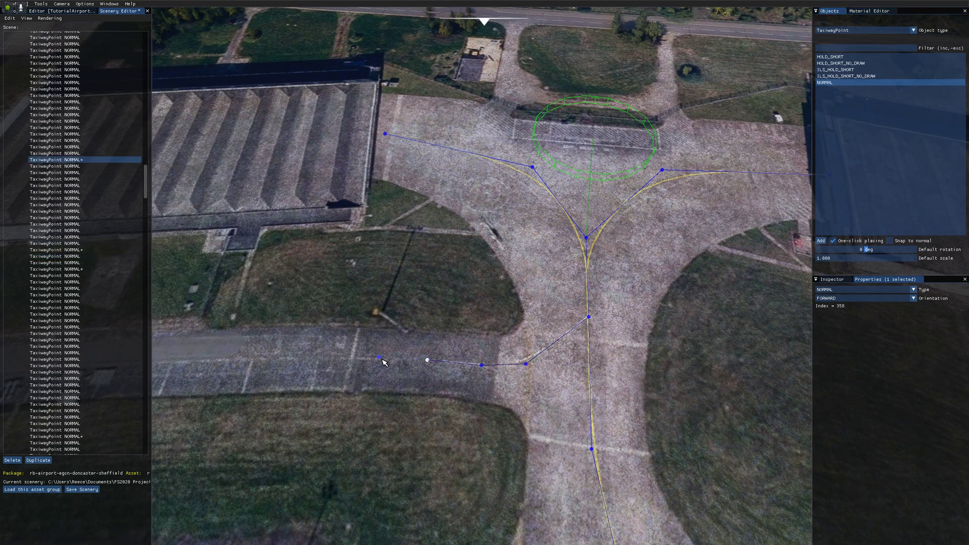
click(532, 351)
click(495, 305)
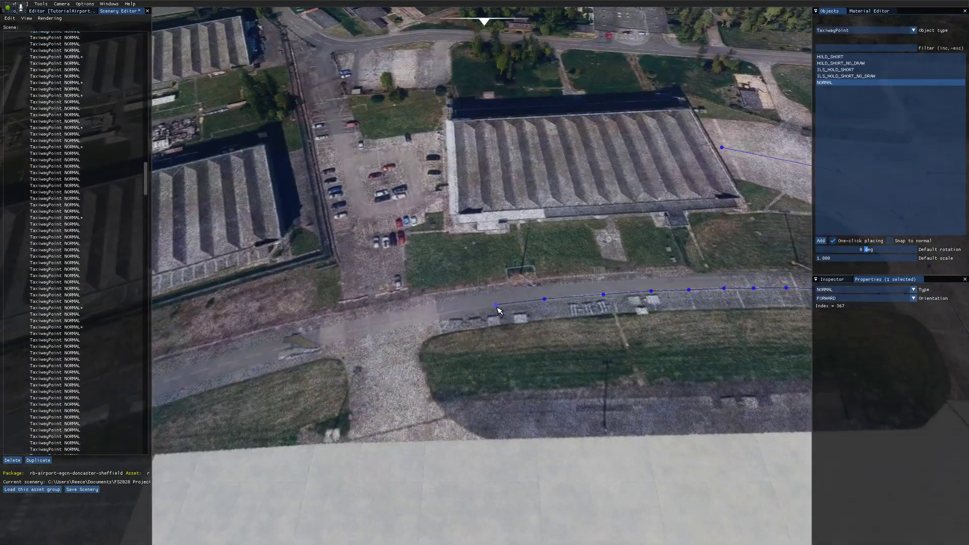
click(437, 314)
click(379, 326)
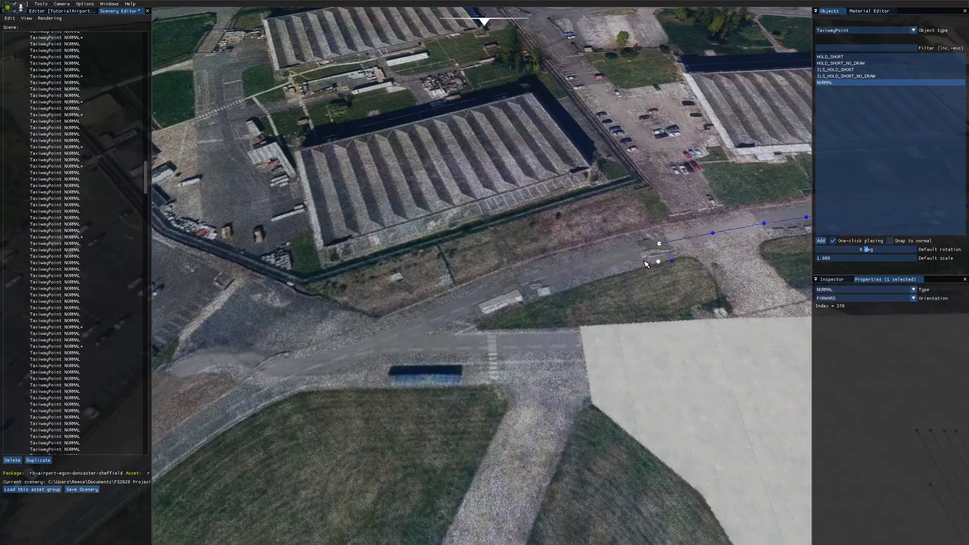
Step: Continue the chain of NORMAL taxiway points along the perimeter road past the hangars to the edge of the small apron
click(563, 269)
click(474, 302)
click(412, 327)
click(332, 358)
click(564, 256)
click(501, 347)
click(614, 173)
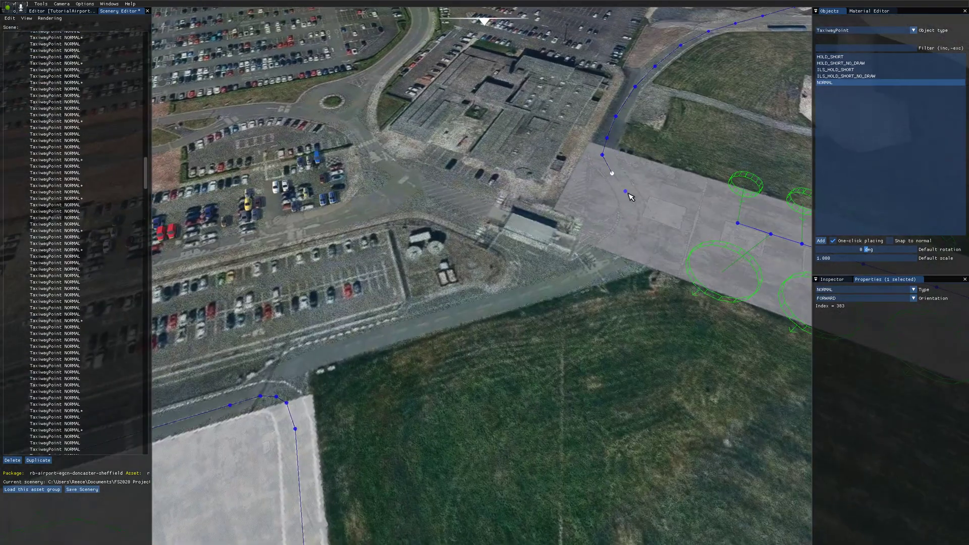
Step: Extend the vehicle path along the car park road to the main apron's corner, and turn off one-click placing
click(634, 215)
click(617, 264)
click(496, 298)
click(426, 315)
click(345, 342)
click(283, 374)
click(832, 241)
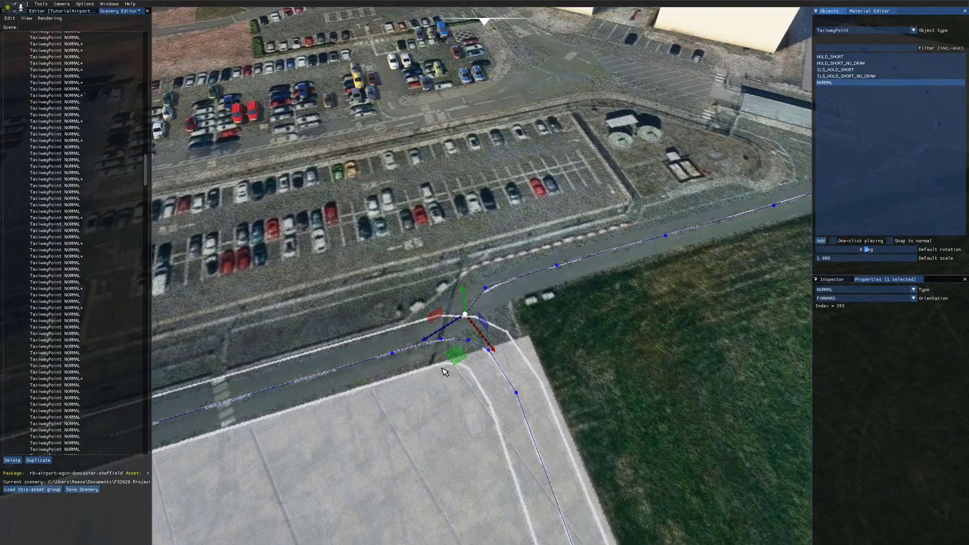
Step: Link the last point of the vehicle path to the existing taxiway point at the main apron's corner
key(s)
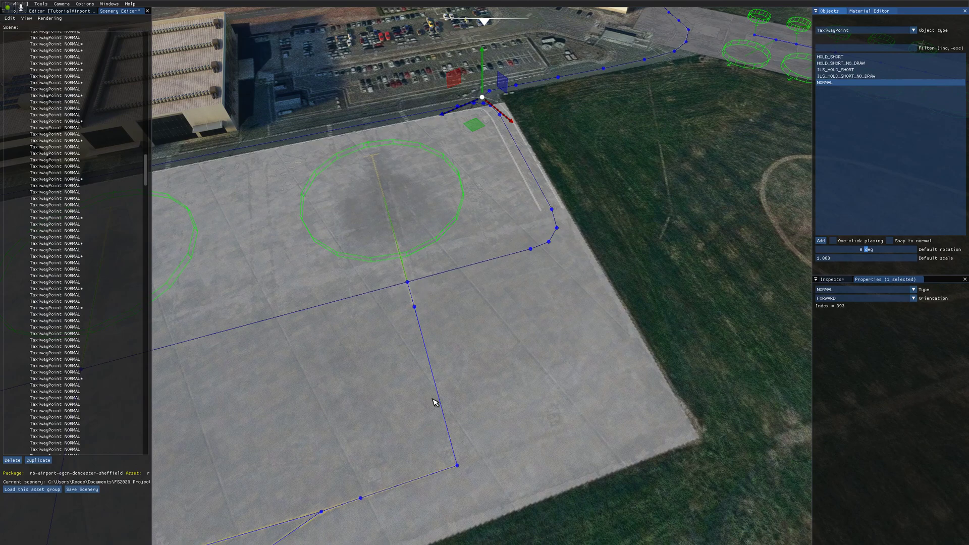
right_drag(507, 177, 497, 367)
key(w)
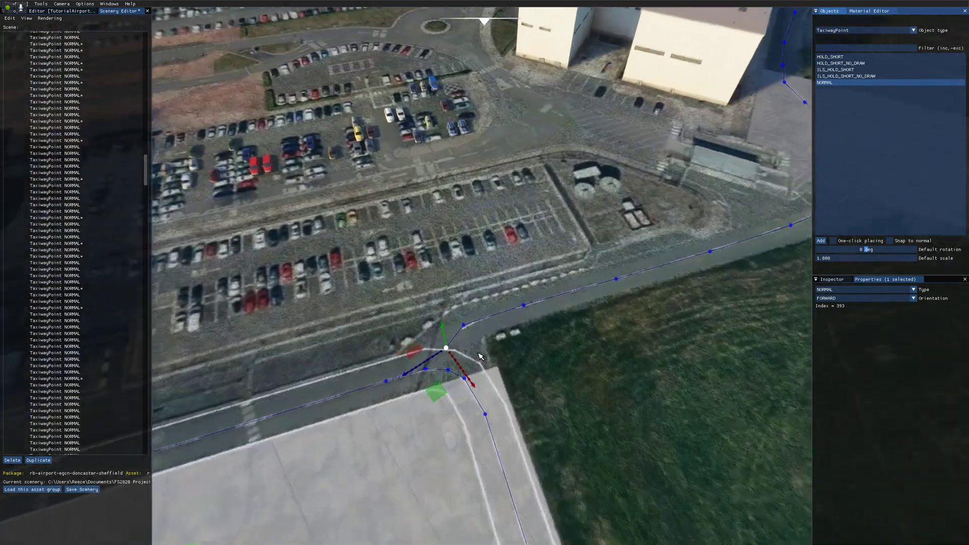
key(f)
scroll(488, 326, up, 3)
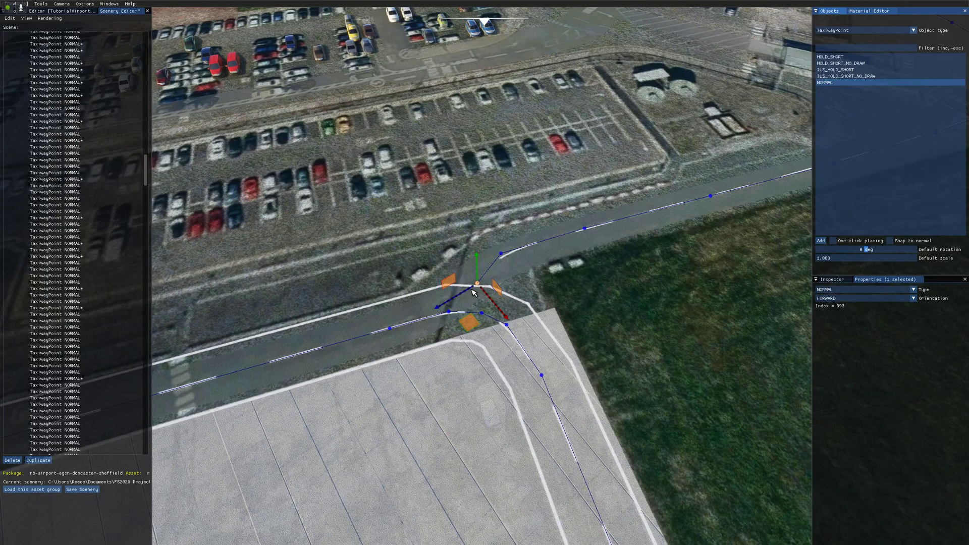
ctrl+click(481, 313)
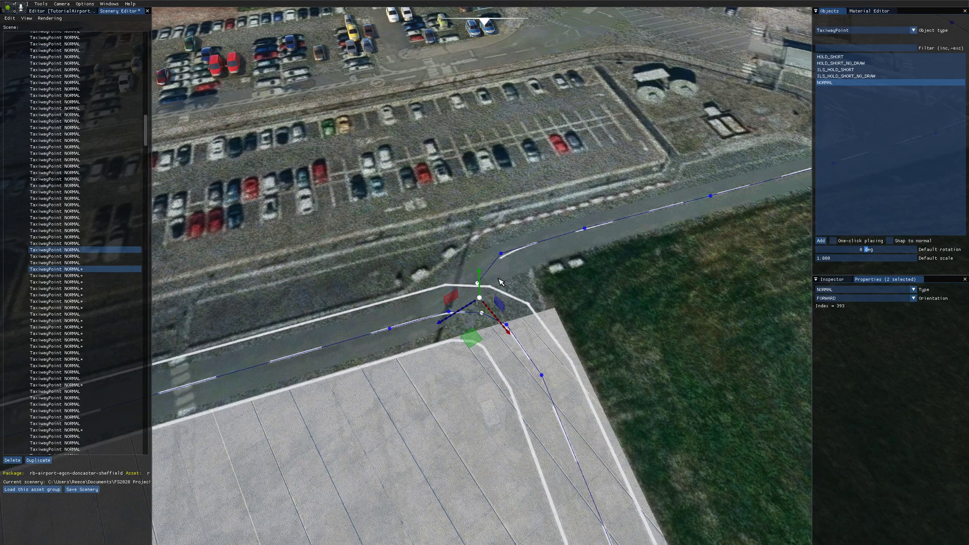
right_click(482, 312)
click(496, 356)
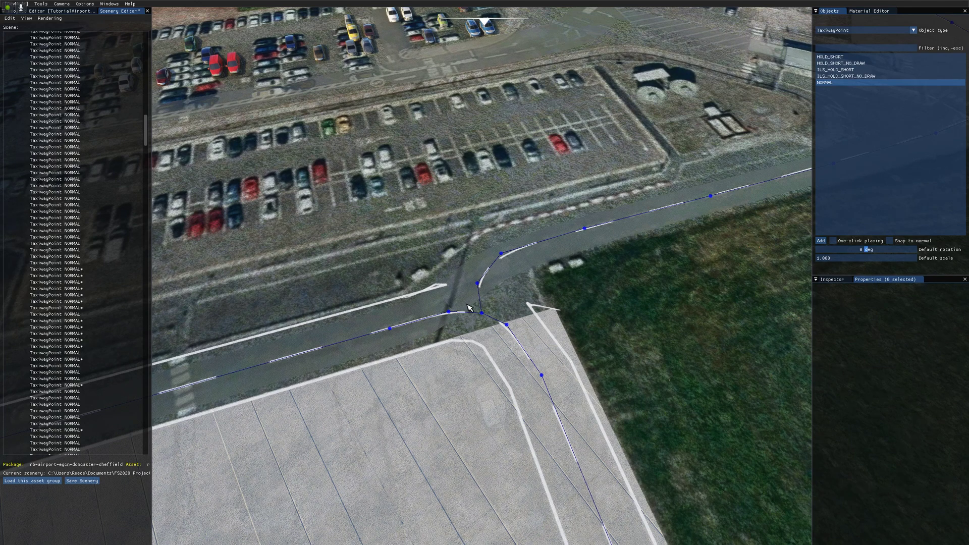
Step: Enable Draw surface on the vehicle path segment in the road bend beside the large building
middle_drag(569, 390, 428, 458)
middle_drag(576, 187, 537, 260)
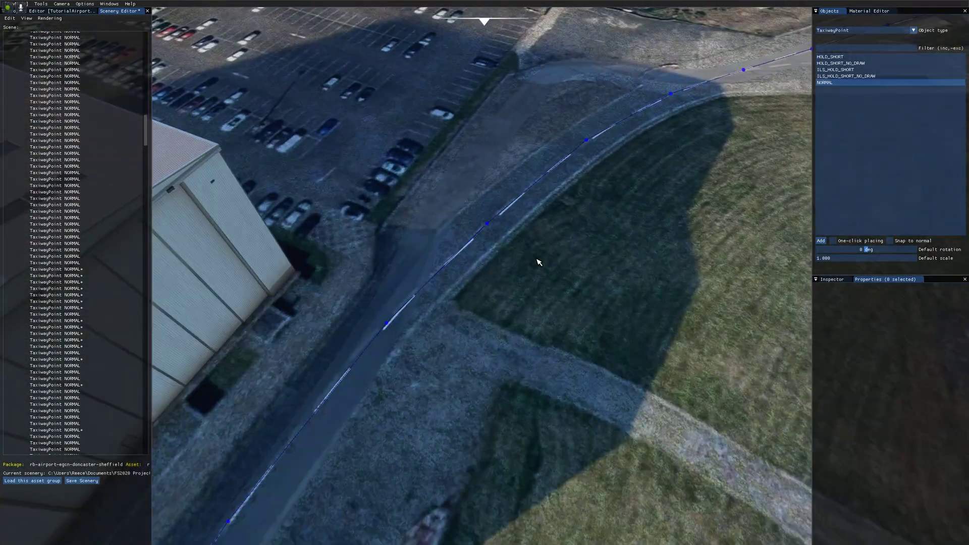
click(518, 193)
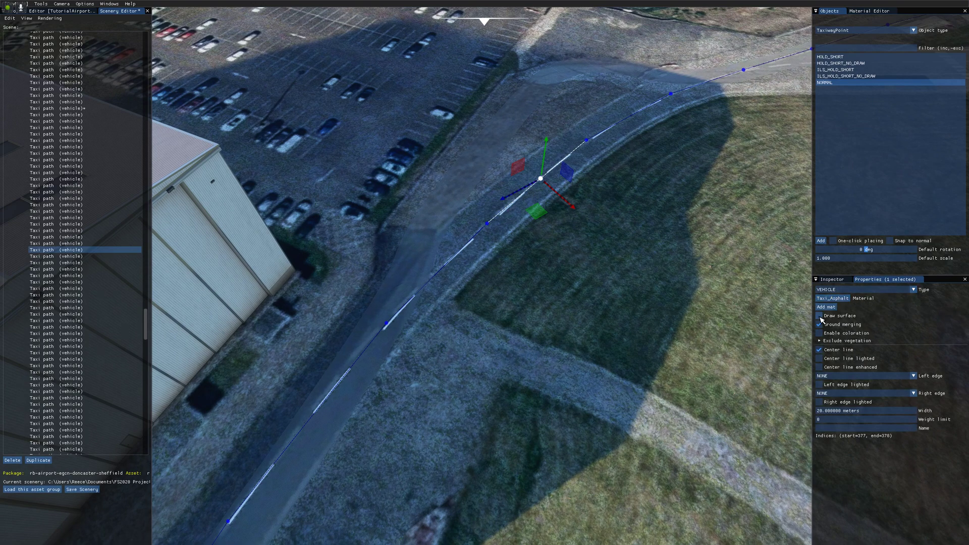
click(819, 317)
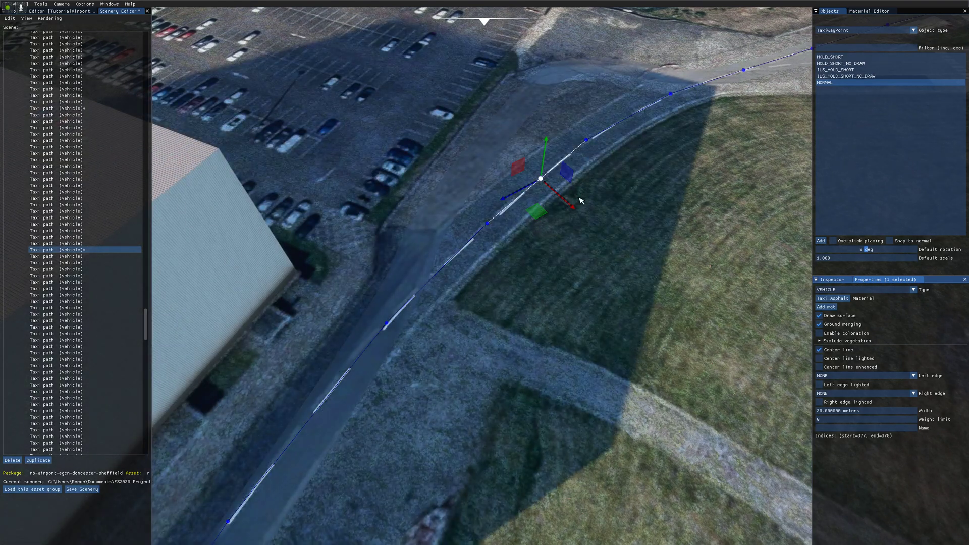
Step: Look over the vehicle path network from the road bend to the main apron and back to the vehicle parking
scroll(461, 324, down, 5)
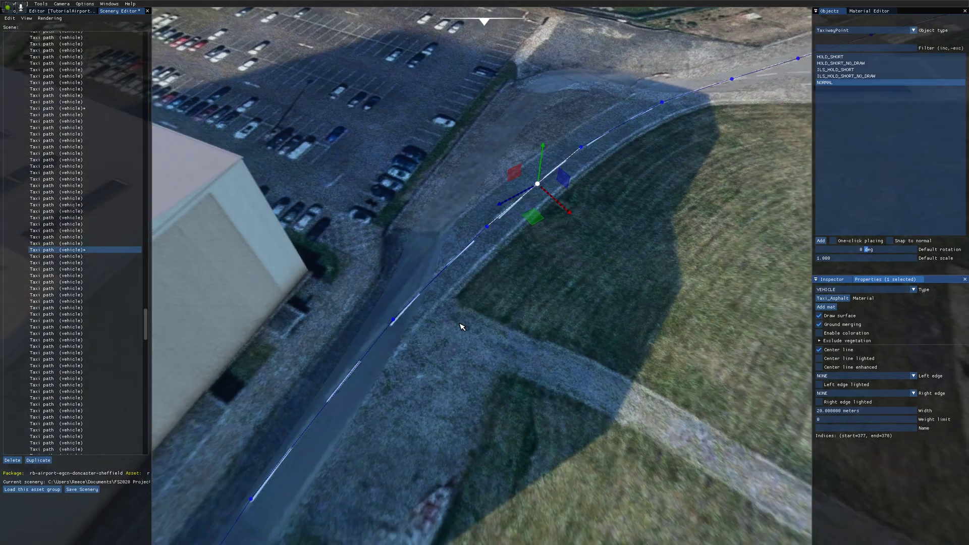
middle_drag(429, 391, 527, 273)
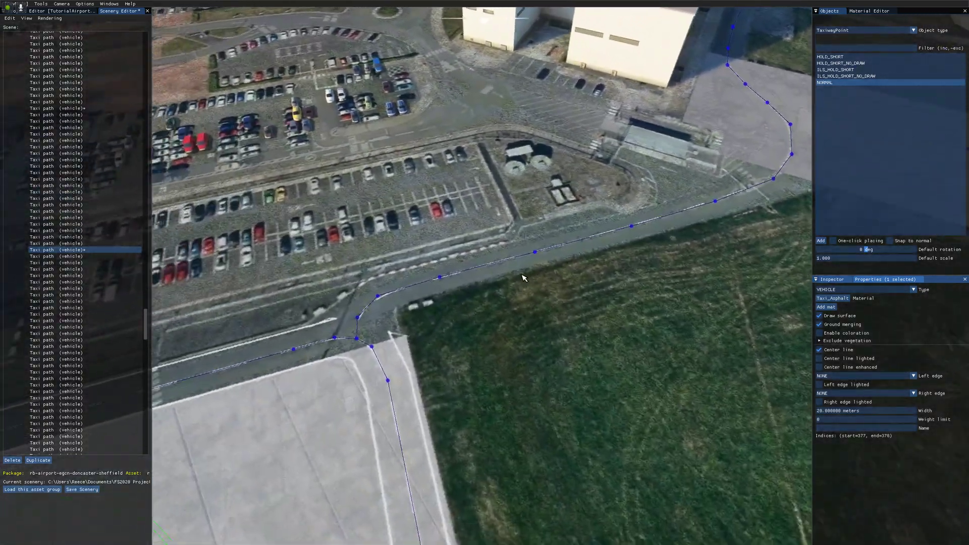
middle_drag(521, 365, 530, 311)
scroll(524, 347, down, 4)
scroll(562, 130, down, 5)
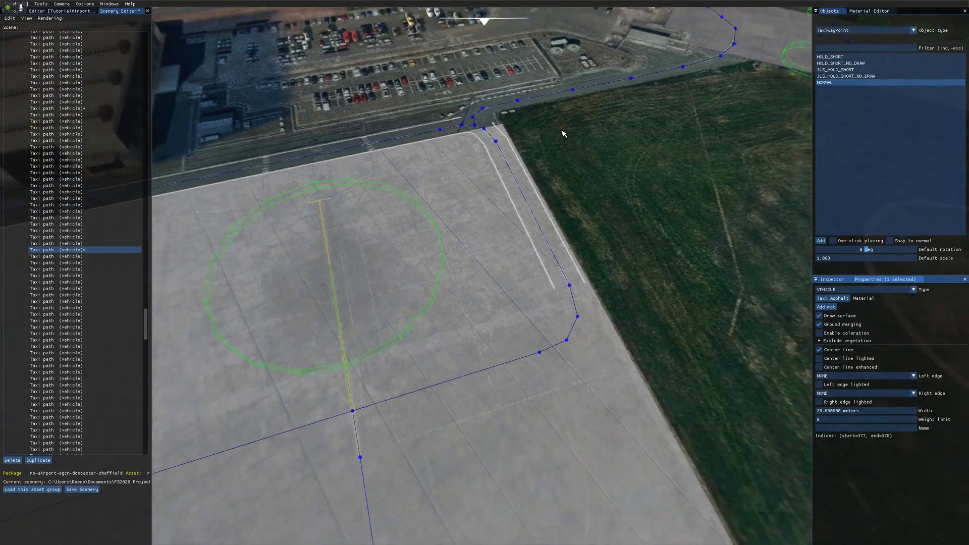
middle_drag(665, 109, 624, 205)
click(627, 211)
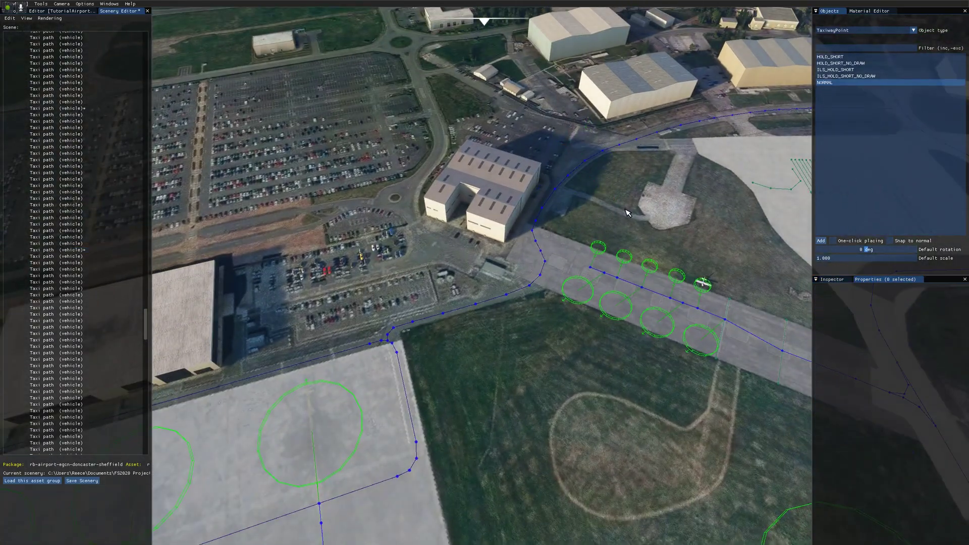
scroll(633, 231, down, 3)
scroll(633, 230, down, 2)
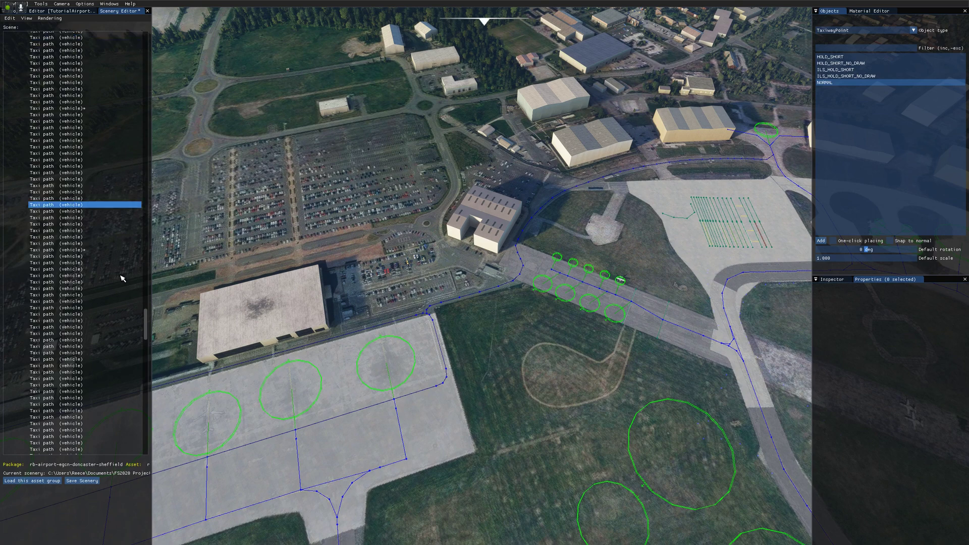
Step: Save the scenery with the vehicle paths and return to the project editor
click(97, 482)
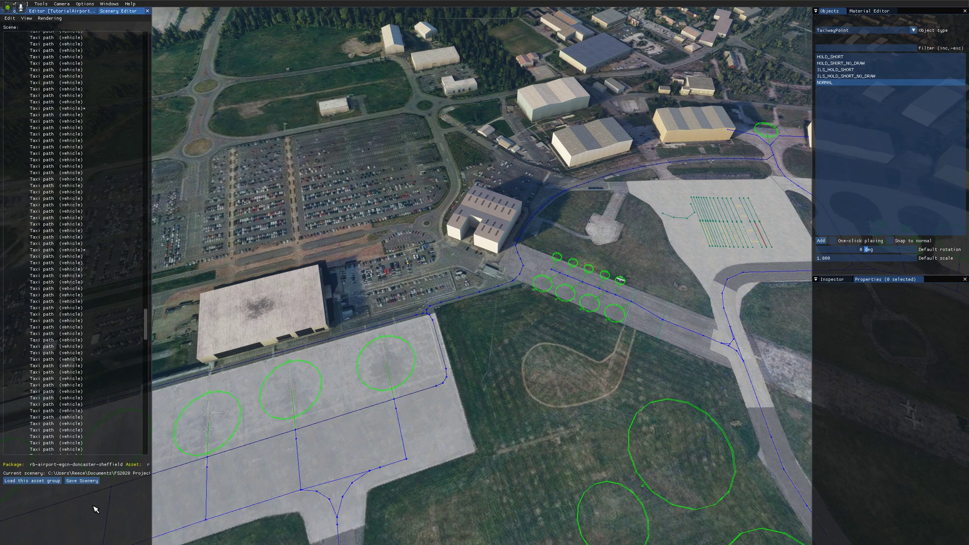
click(48, 11)
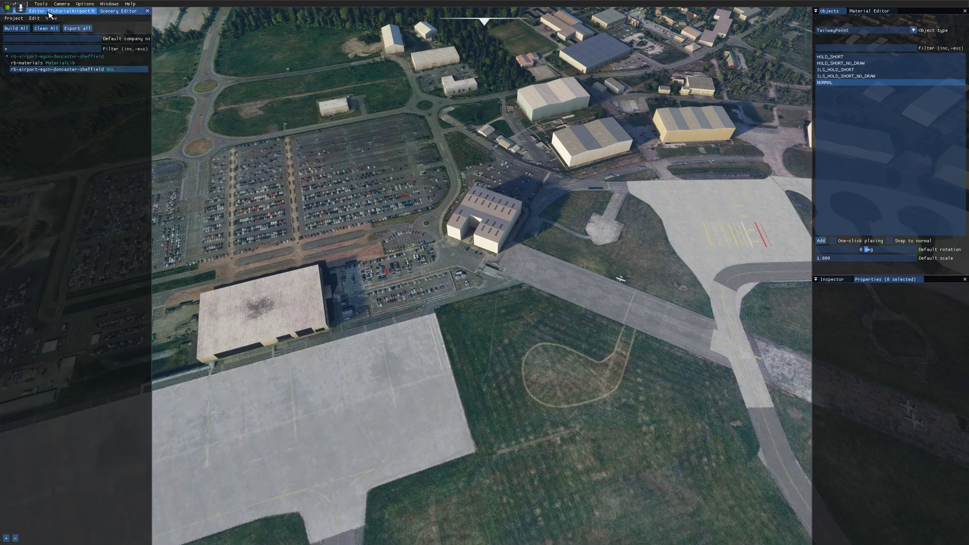
Step: Clear the console log and build all packages of the project, checking the build in the console
click(109, 4)
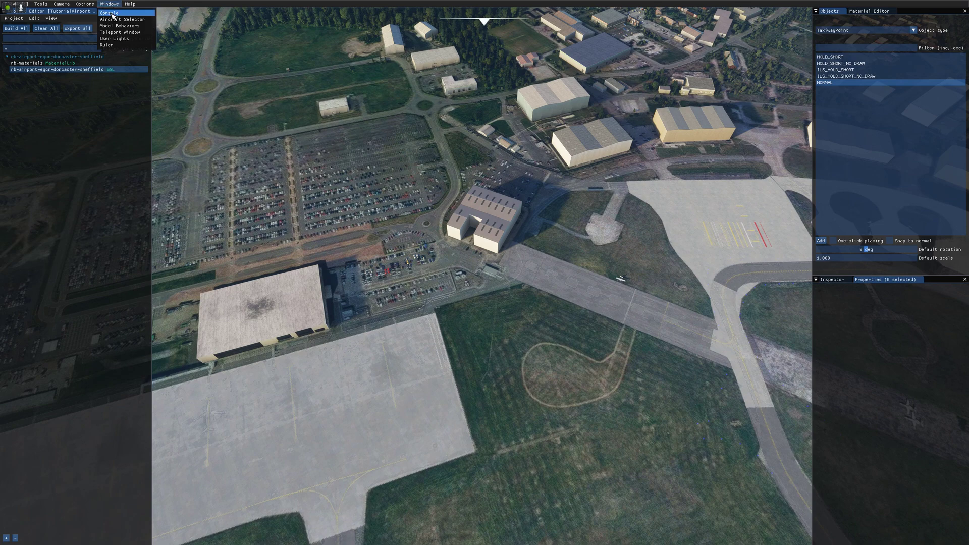
click(112, 13)
key(grave)
key(grave)
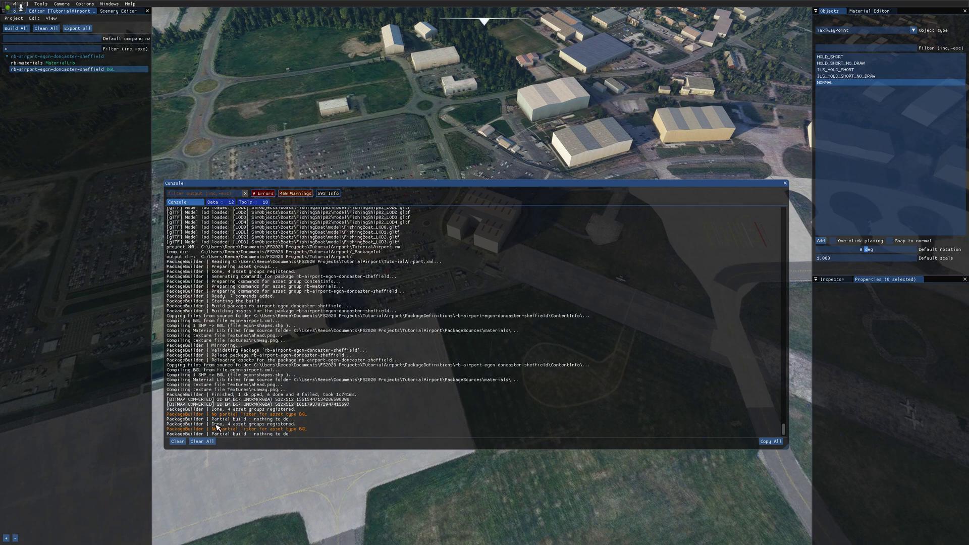
click(177, 441)
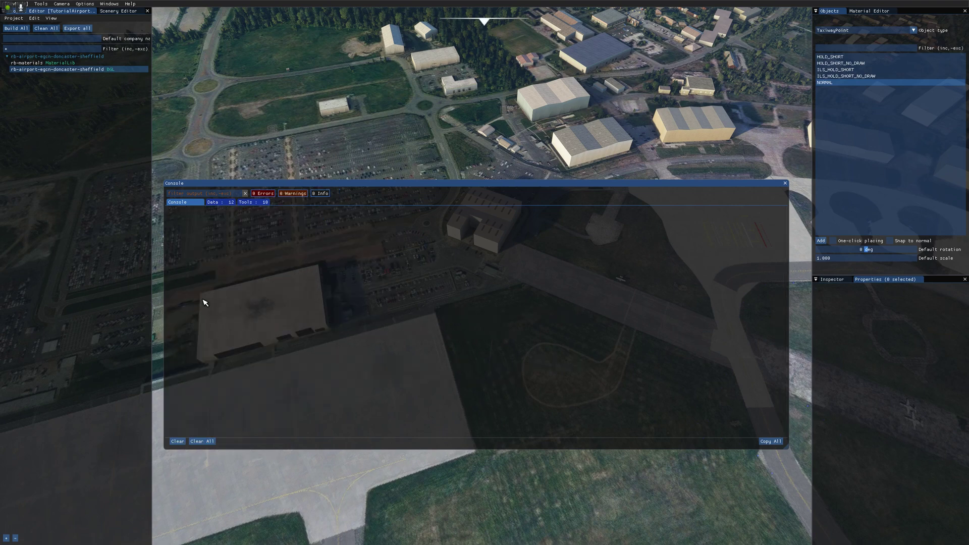
click(17, 29)
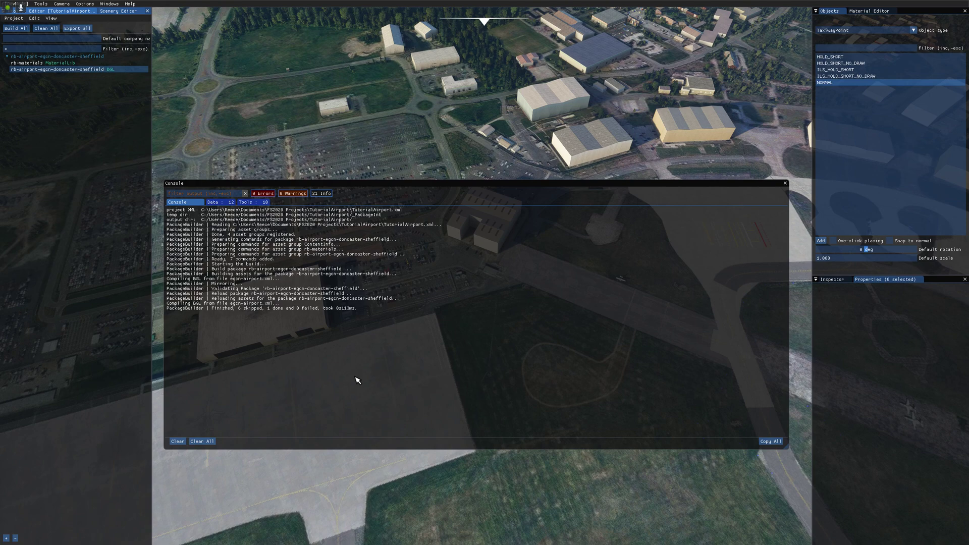
key(grave)
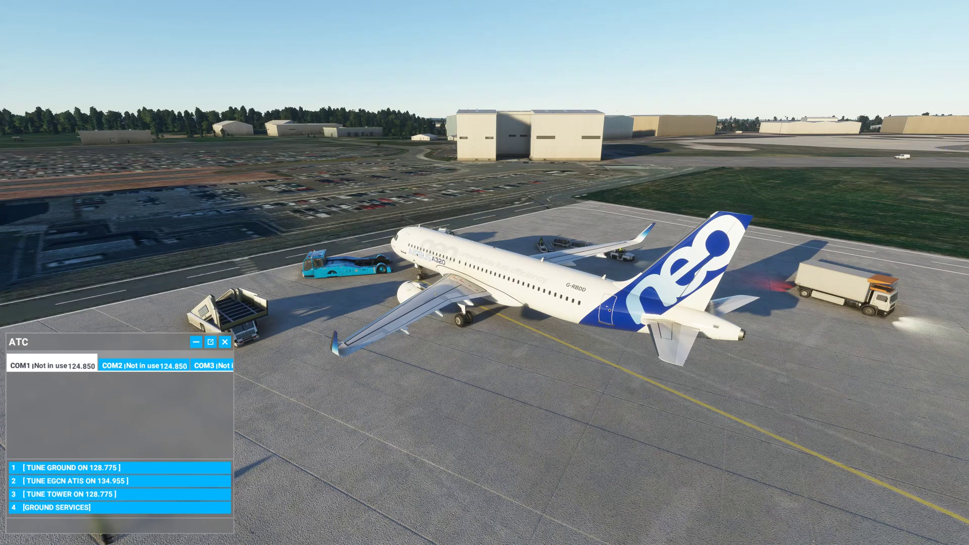
Step: Tune ground on 128.775 in the ATC window and request the fuel supply from the ground services
click(108, 467)
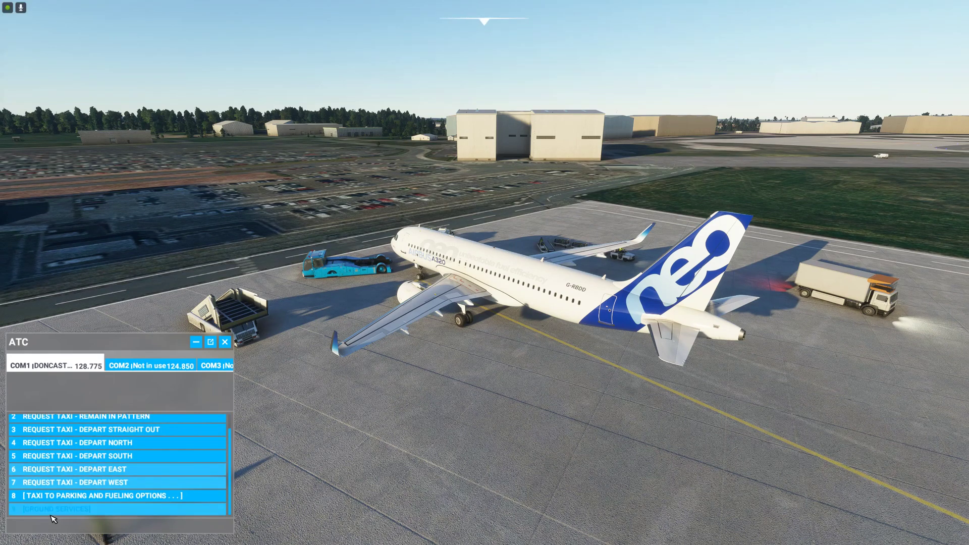
click(53, 510)
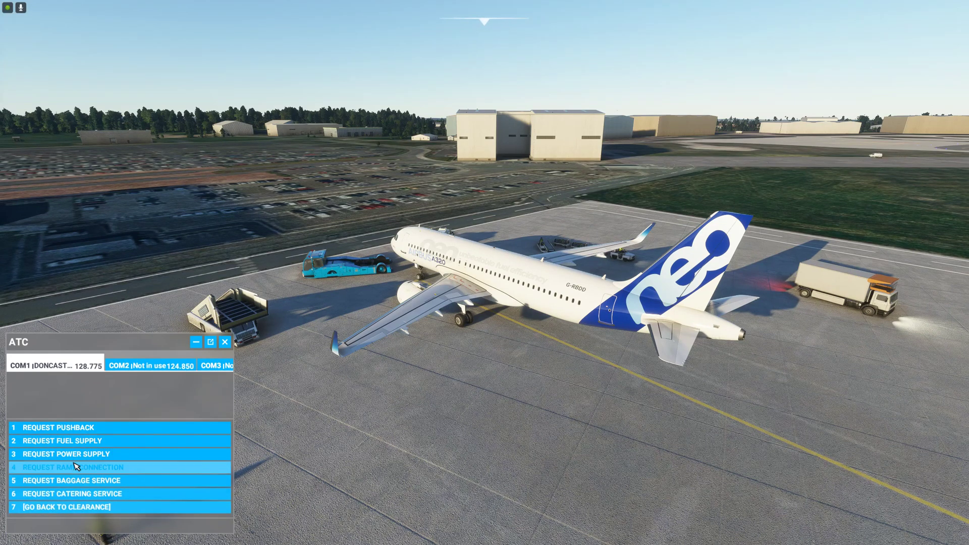
click(77, 443)
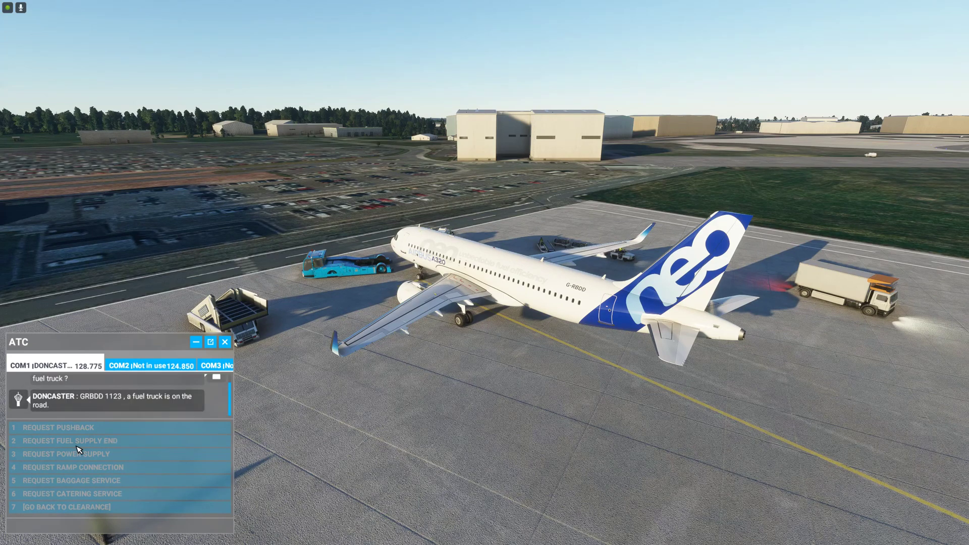
Step: Follow the fuel truck's route along the vehicle path to the parked aircraft, and close the fuel window
key(d)
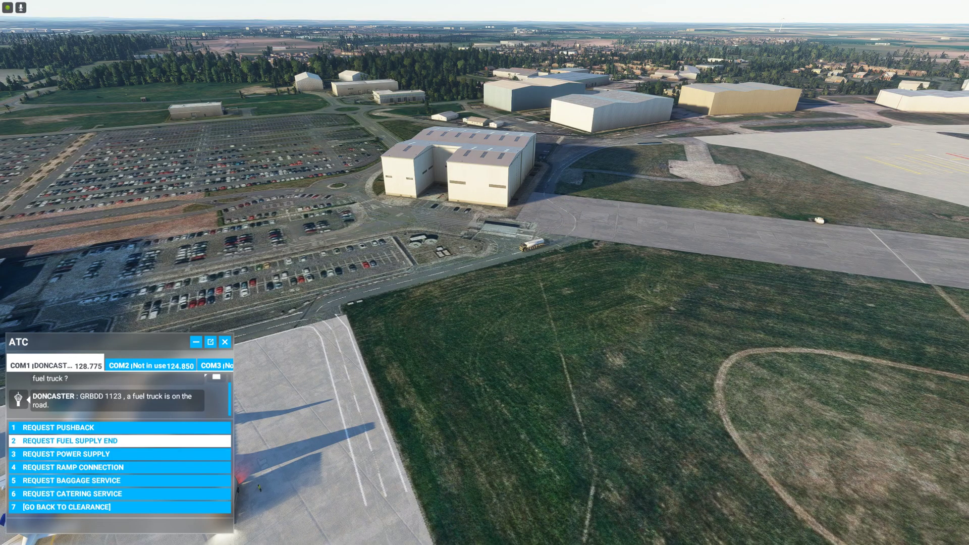
key(f)
key(a)
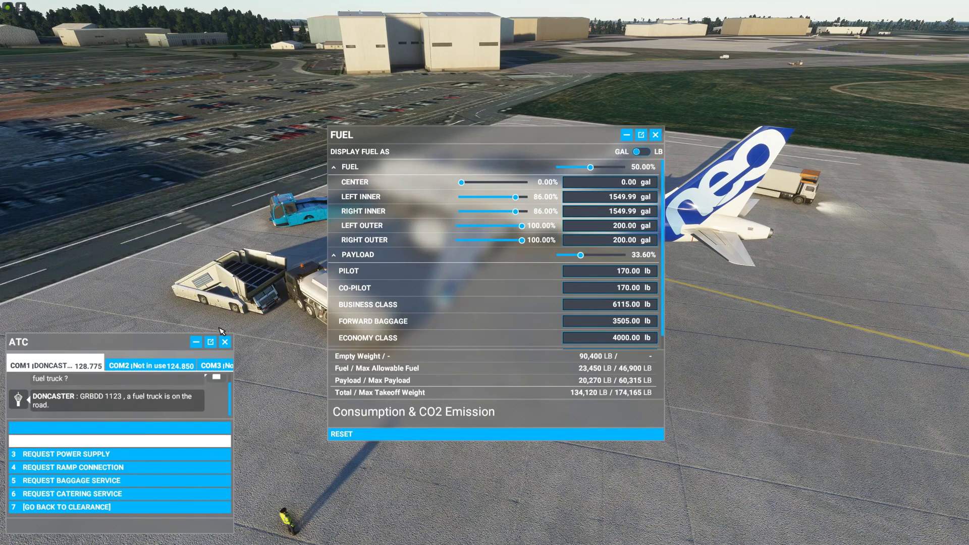
click(656, 135)
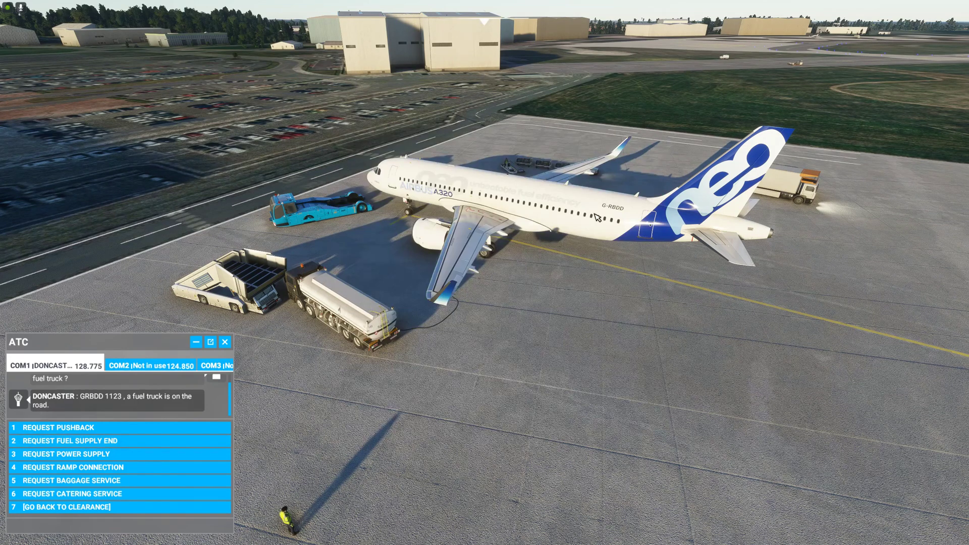